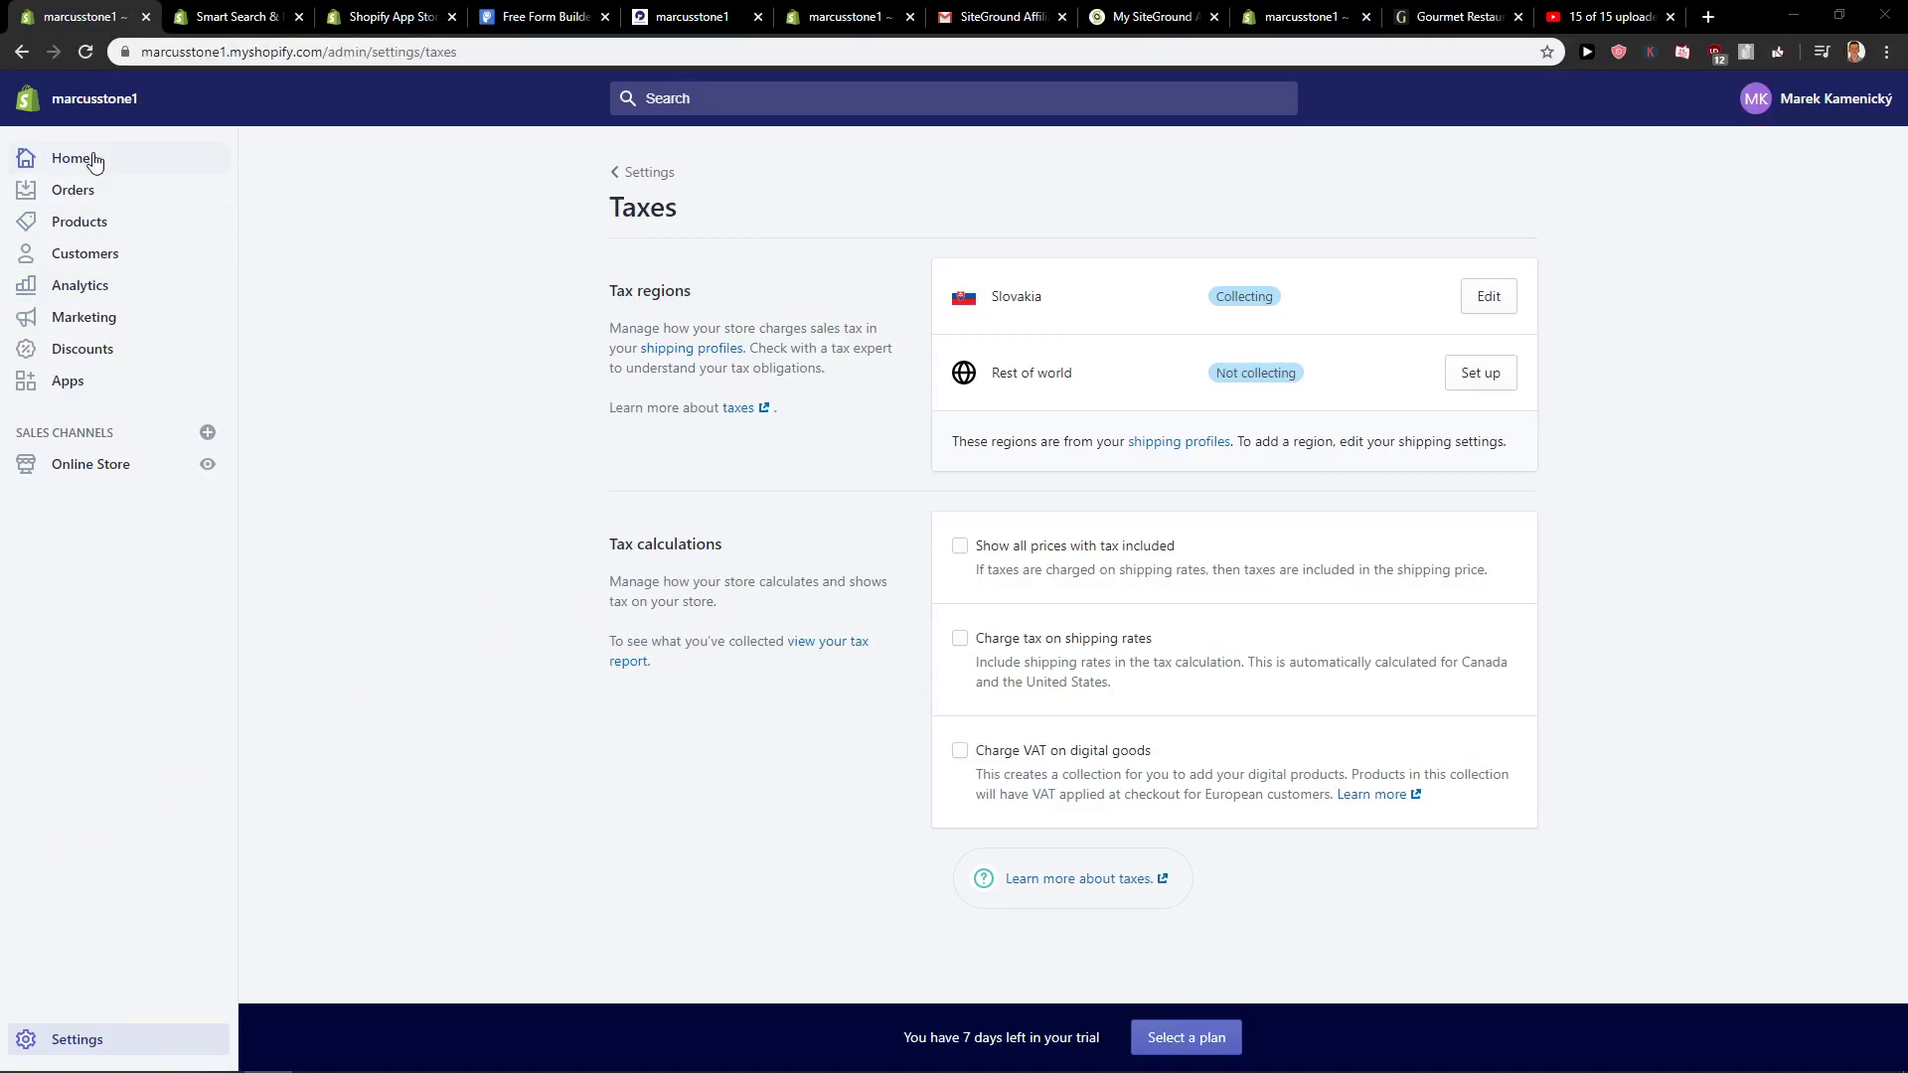
Leave the Taxes settings for admin Home, then the Apps page, to reach the Shopify App Store
click(80, 158)
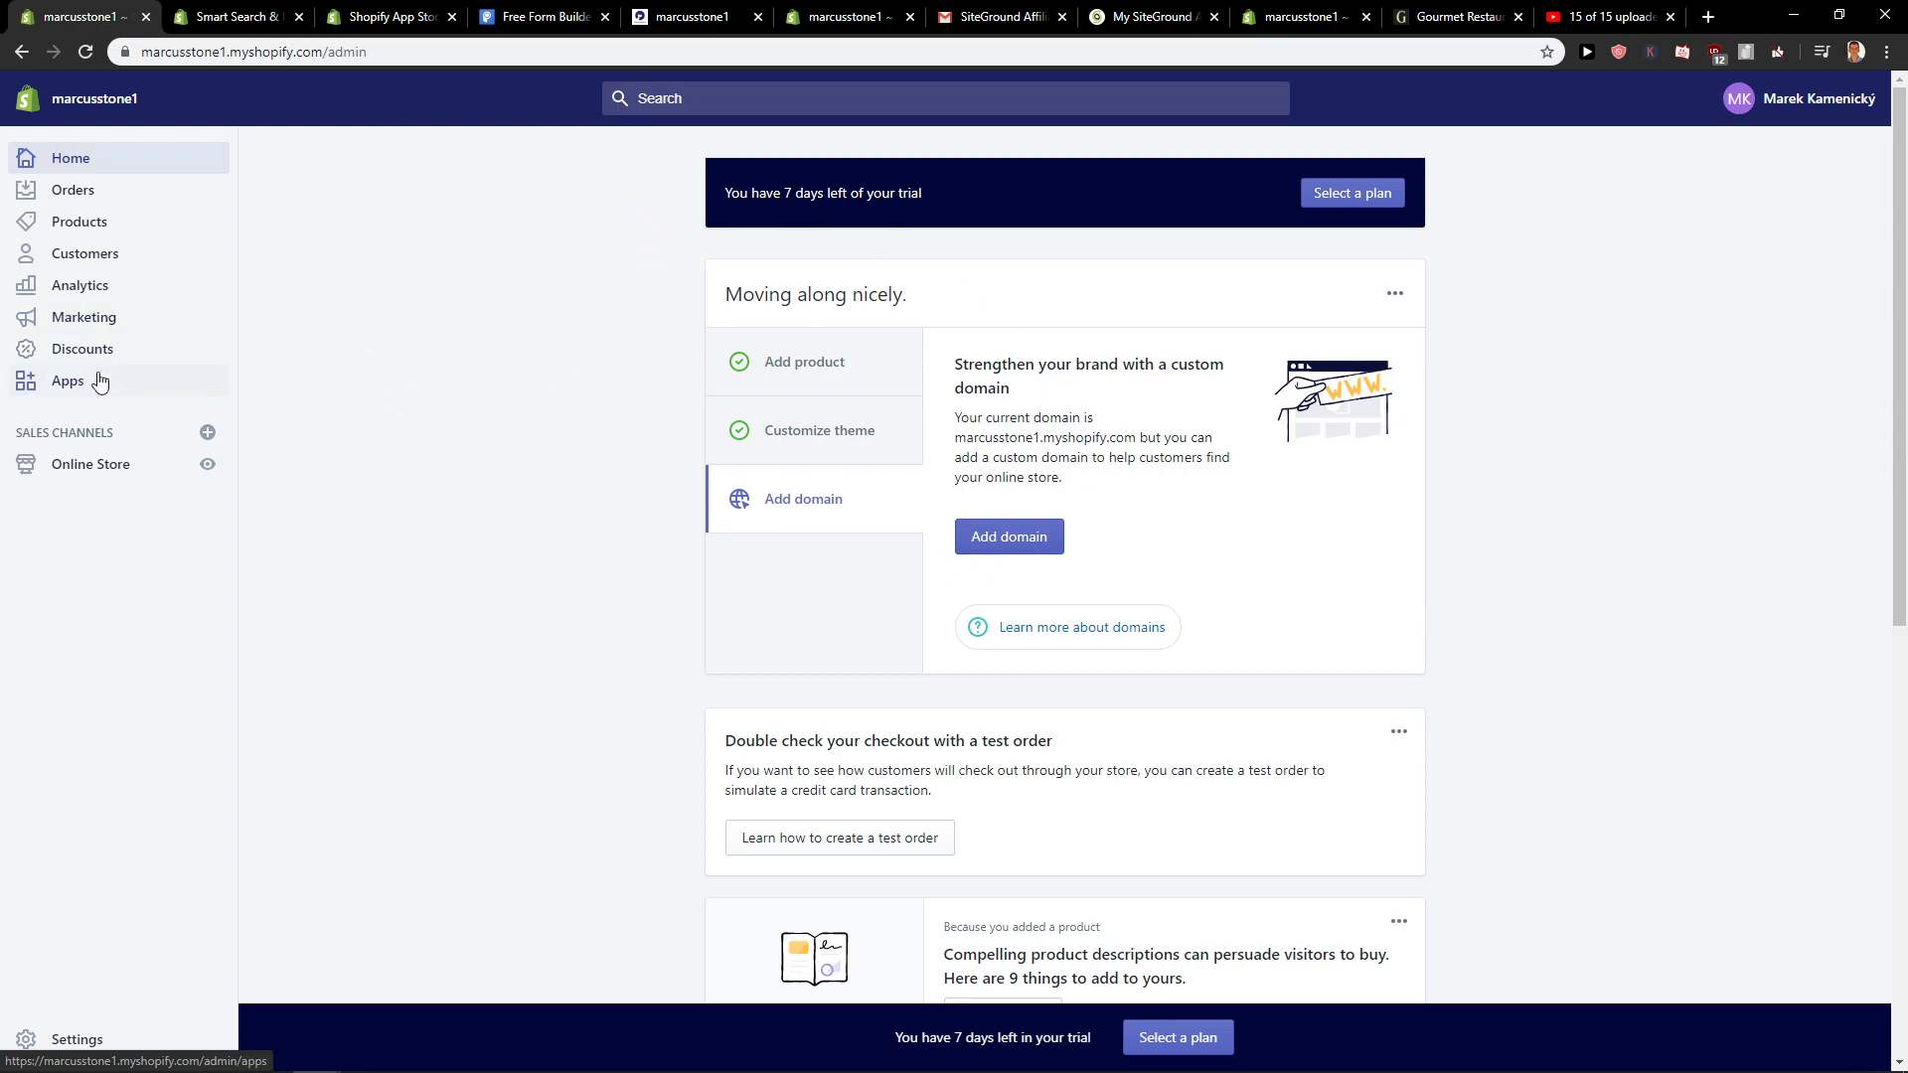
click(100, 381)
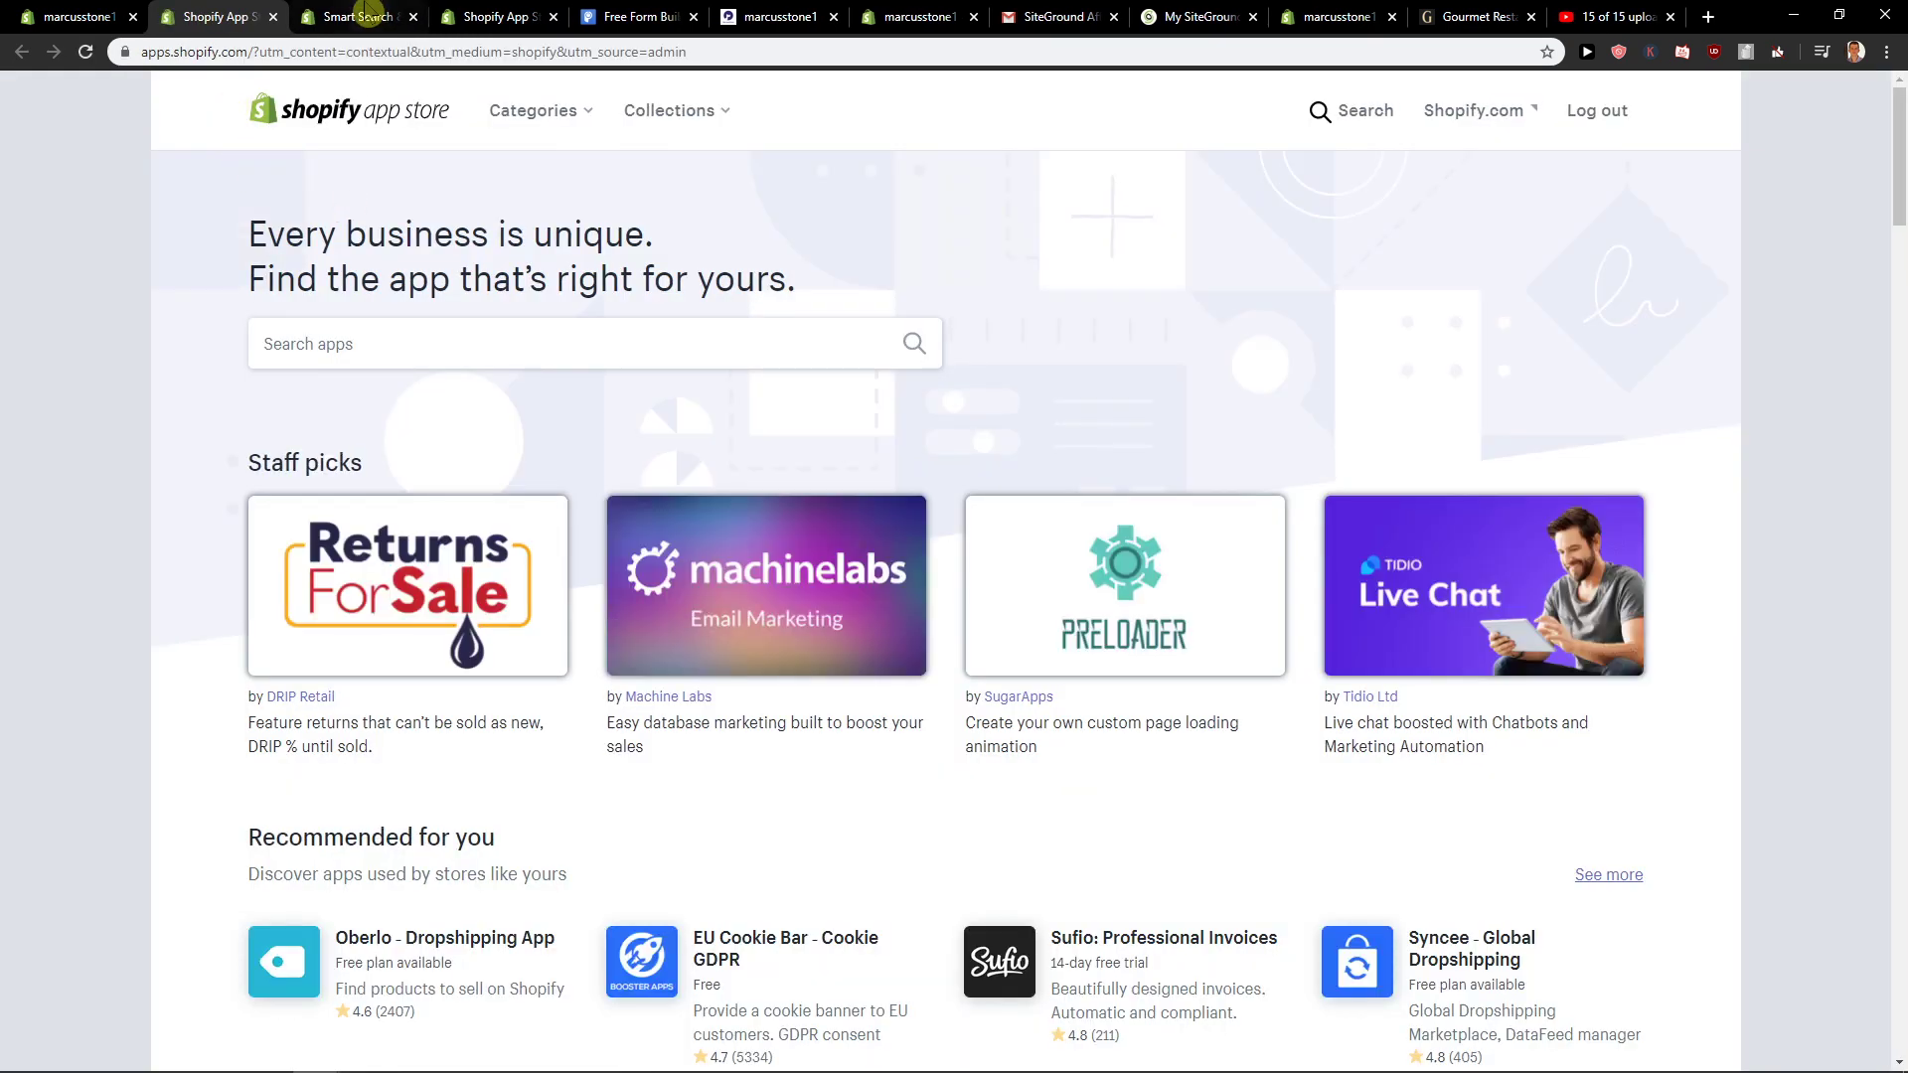
Copy the words 'Smart Search' from the app listing's title
click(366, 13)
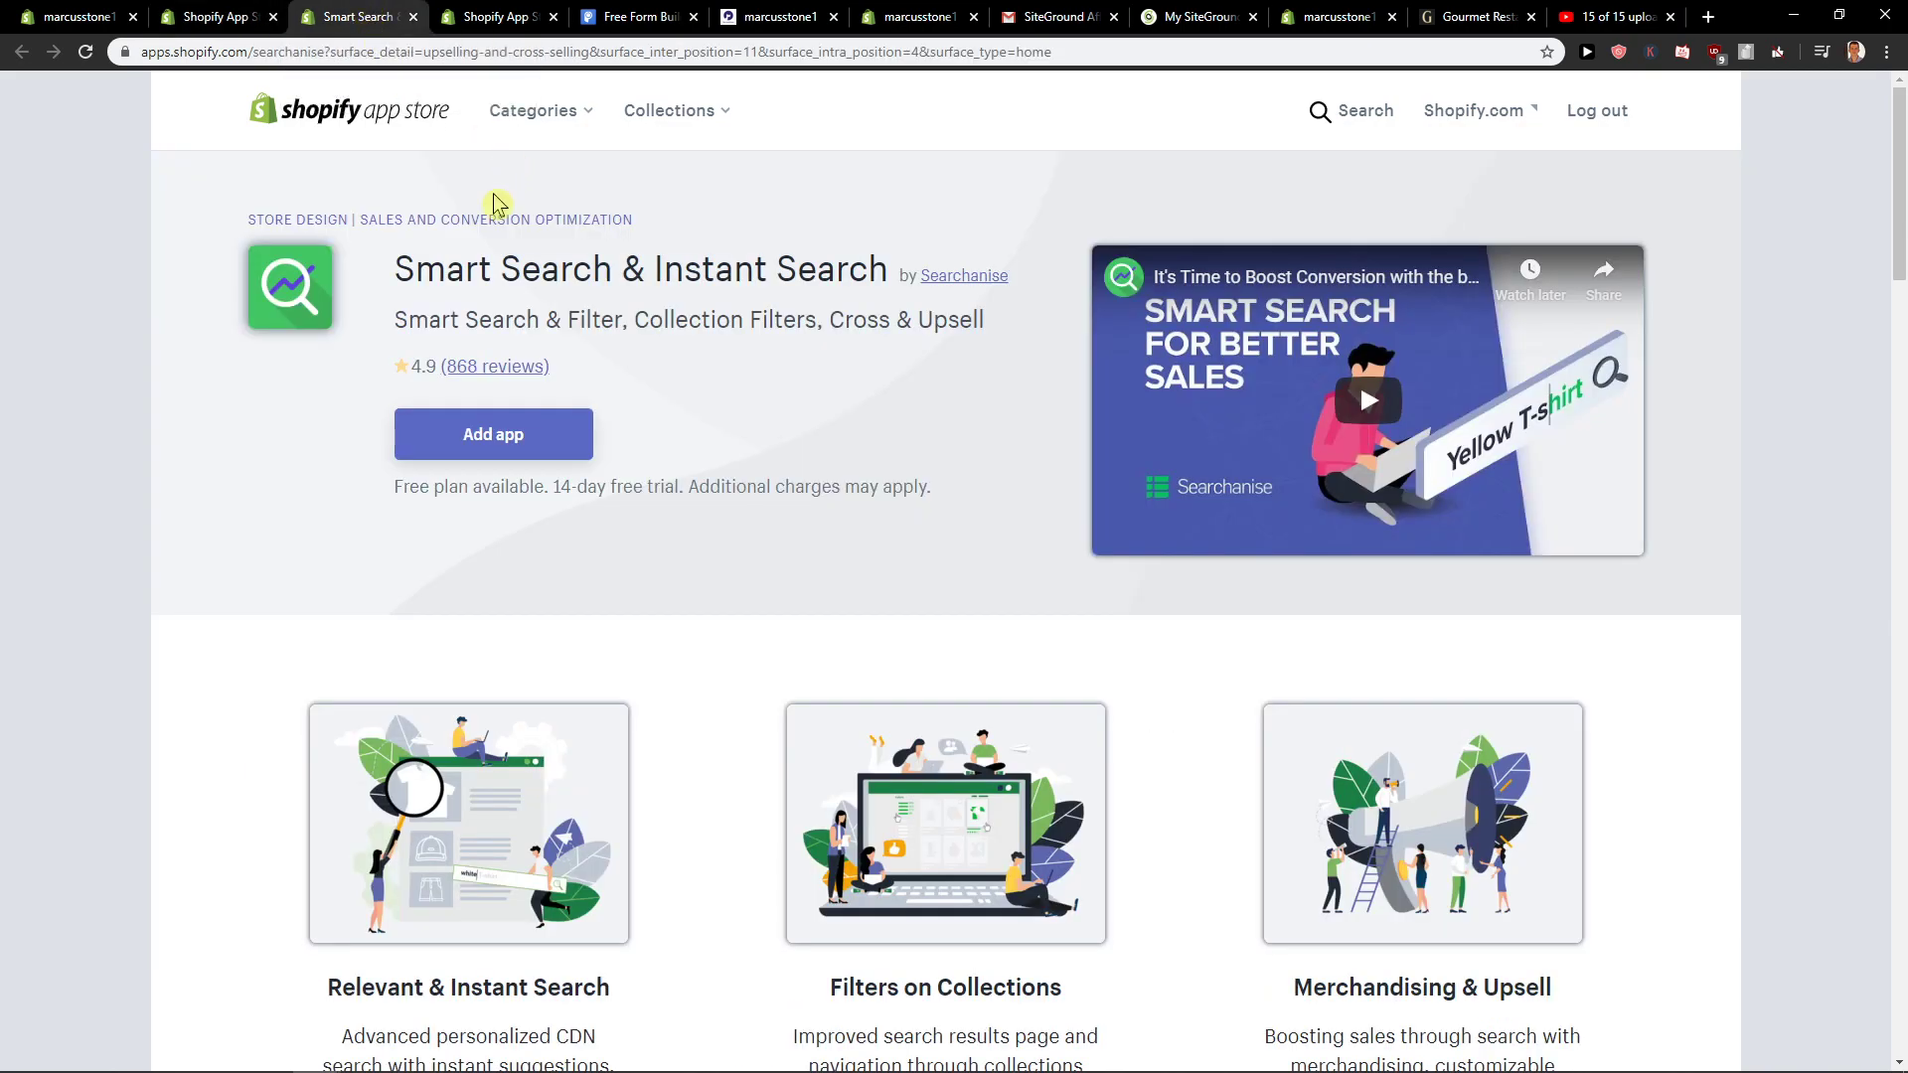
triple_click(391, 281)
drag(393, 283, 623, 271)
key(ctrl+c)
Search the App Store for 'Smart Search' and add Smart Search & Instant Search to the store
click(214, 16)
click(839, 348)
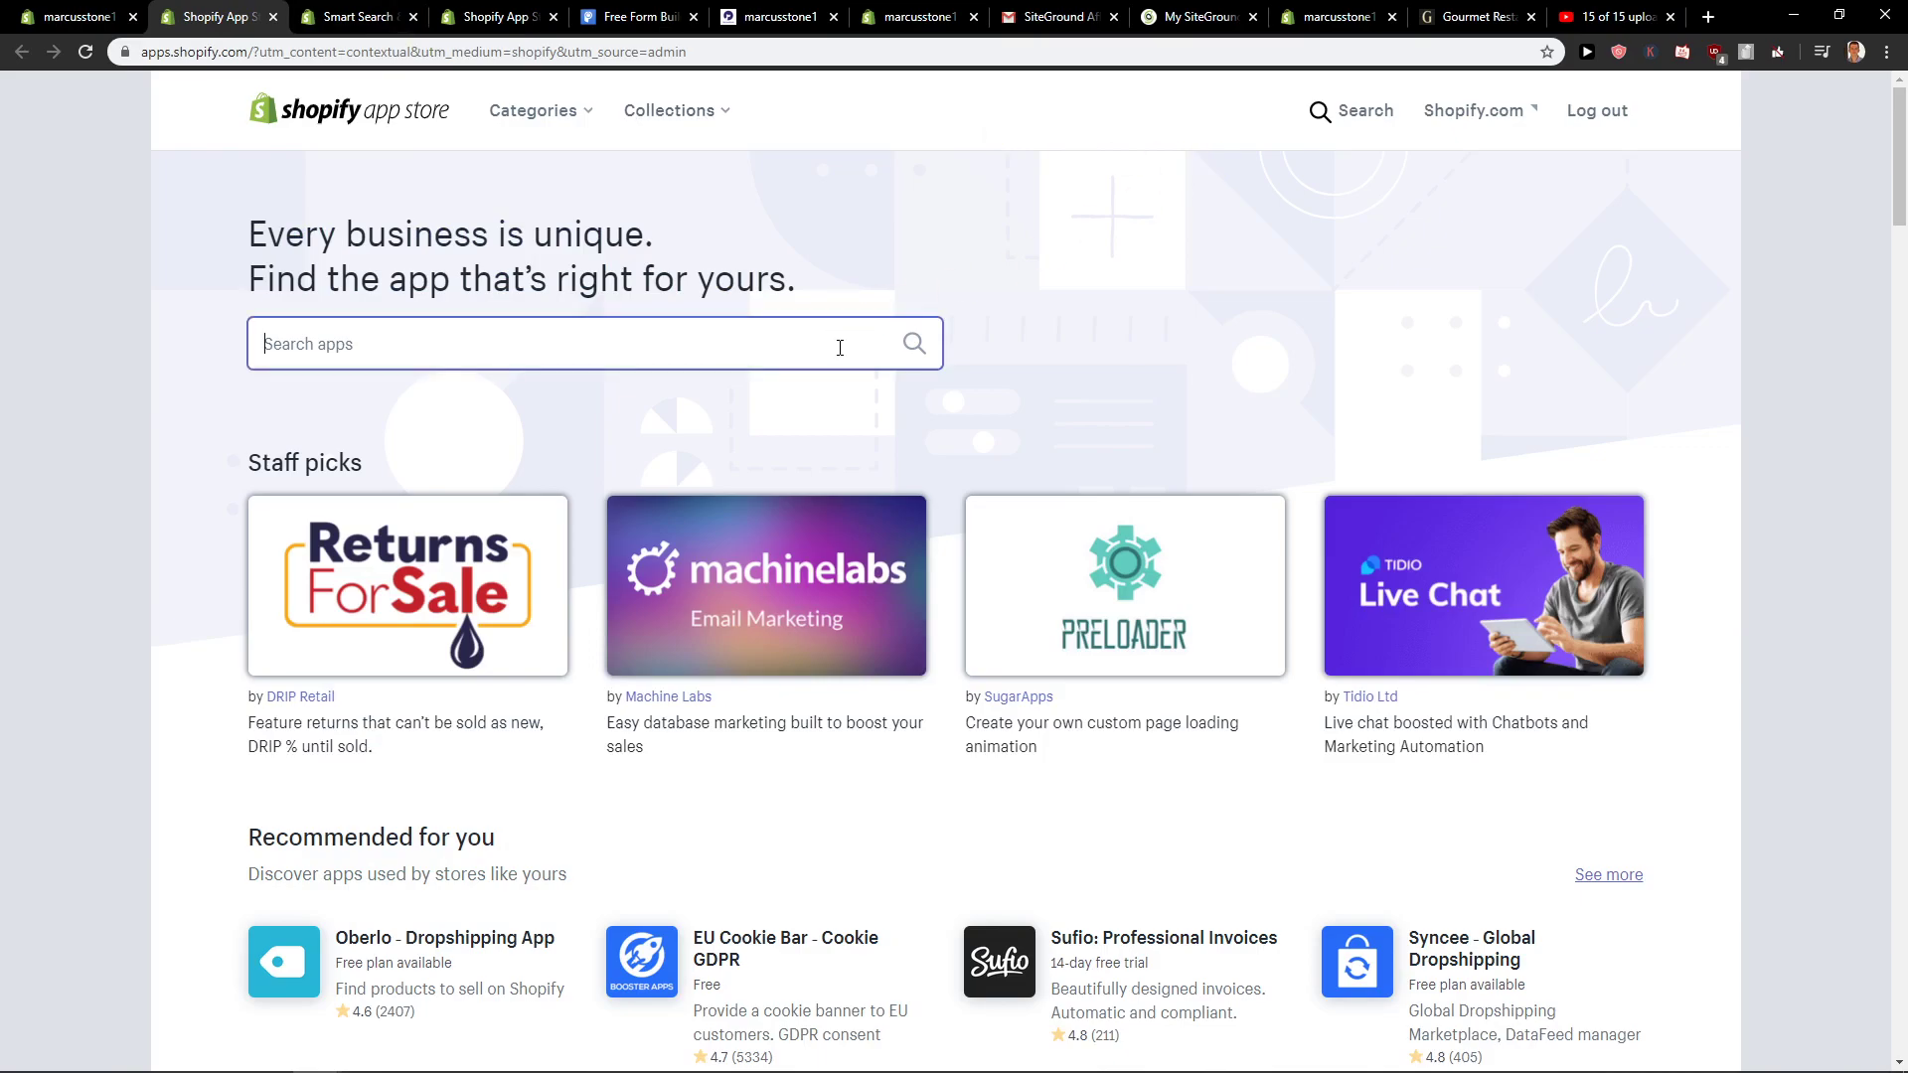
key(ctrl+v)
click(916, 344)
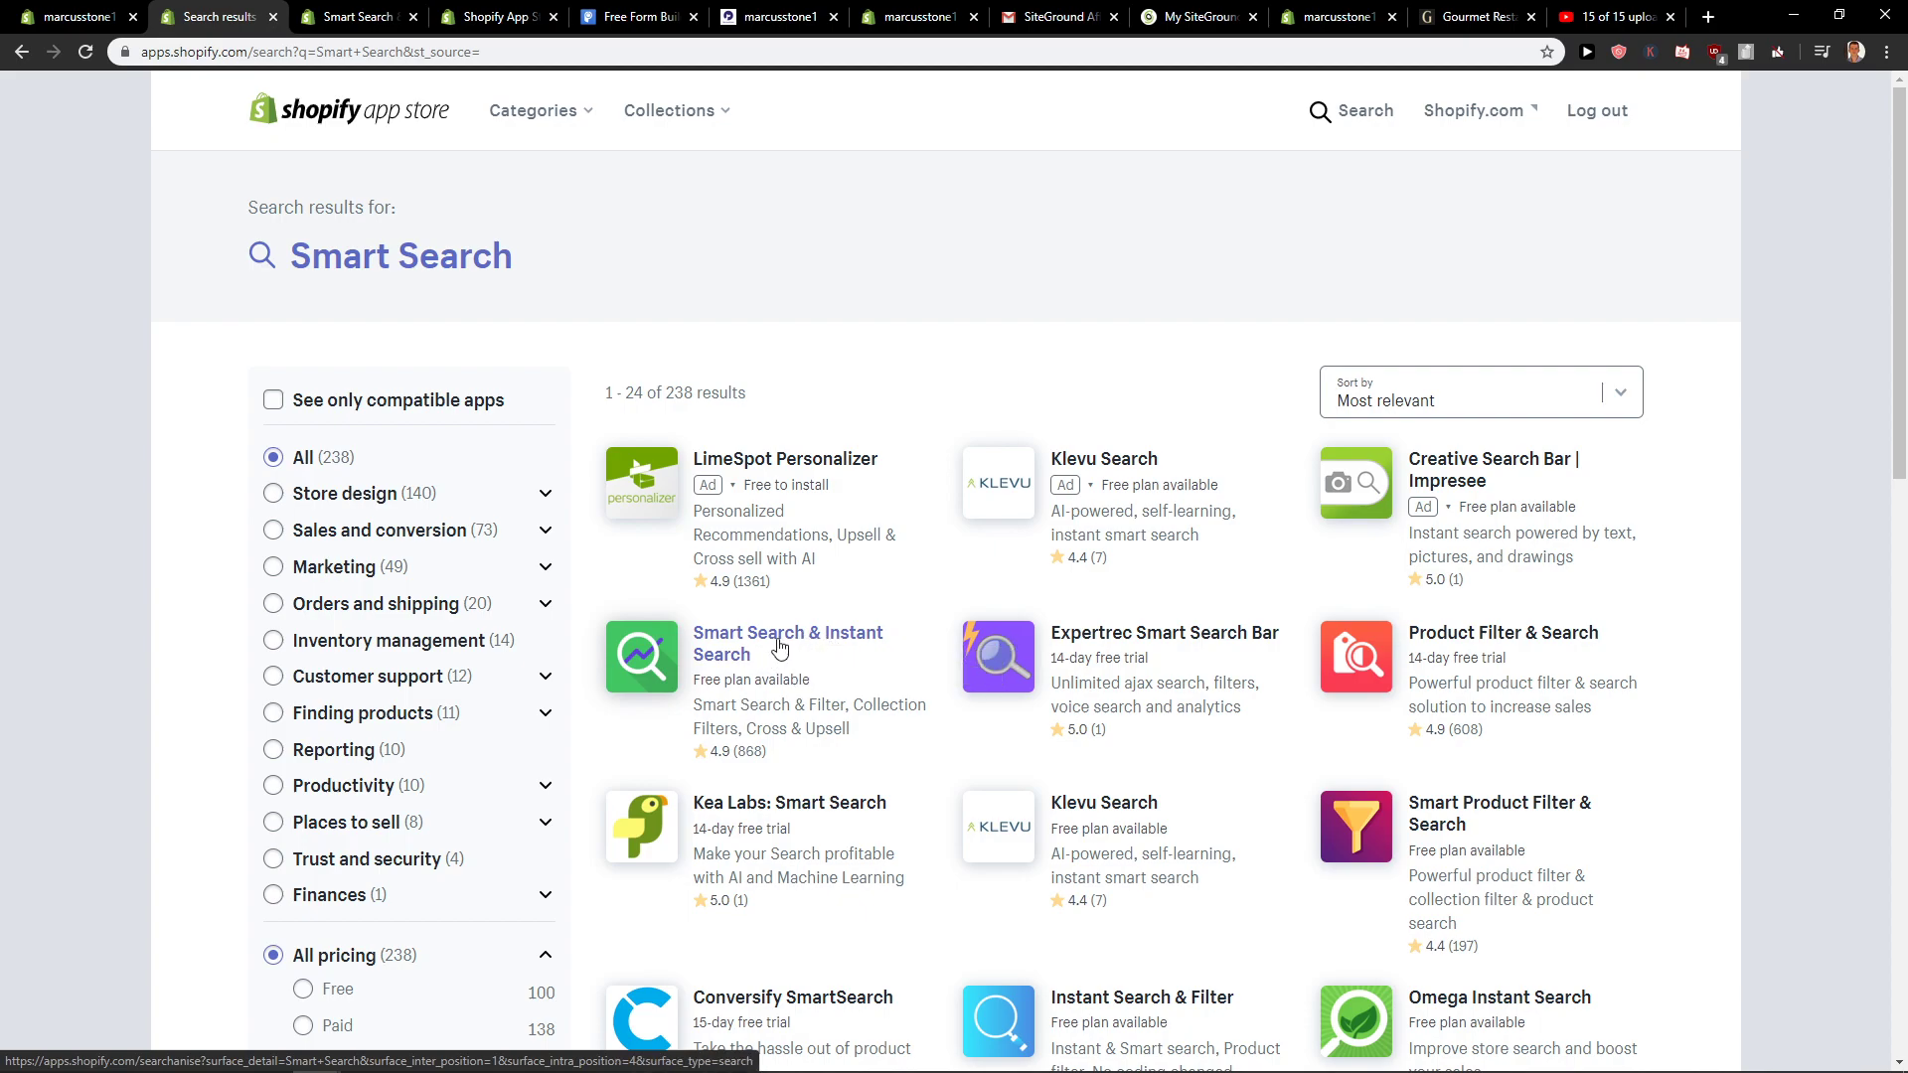
click(725, 656)
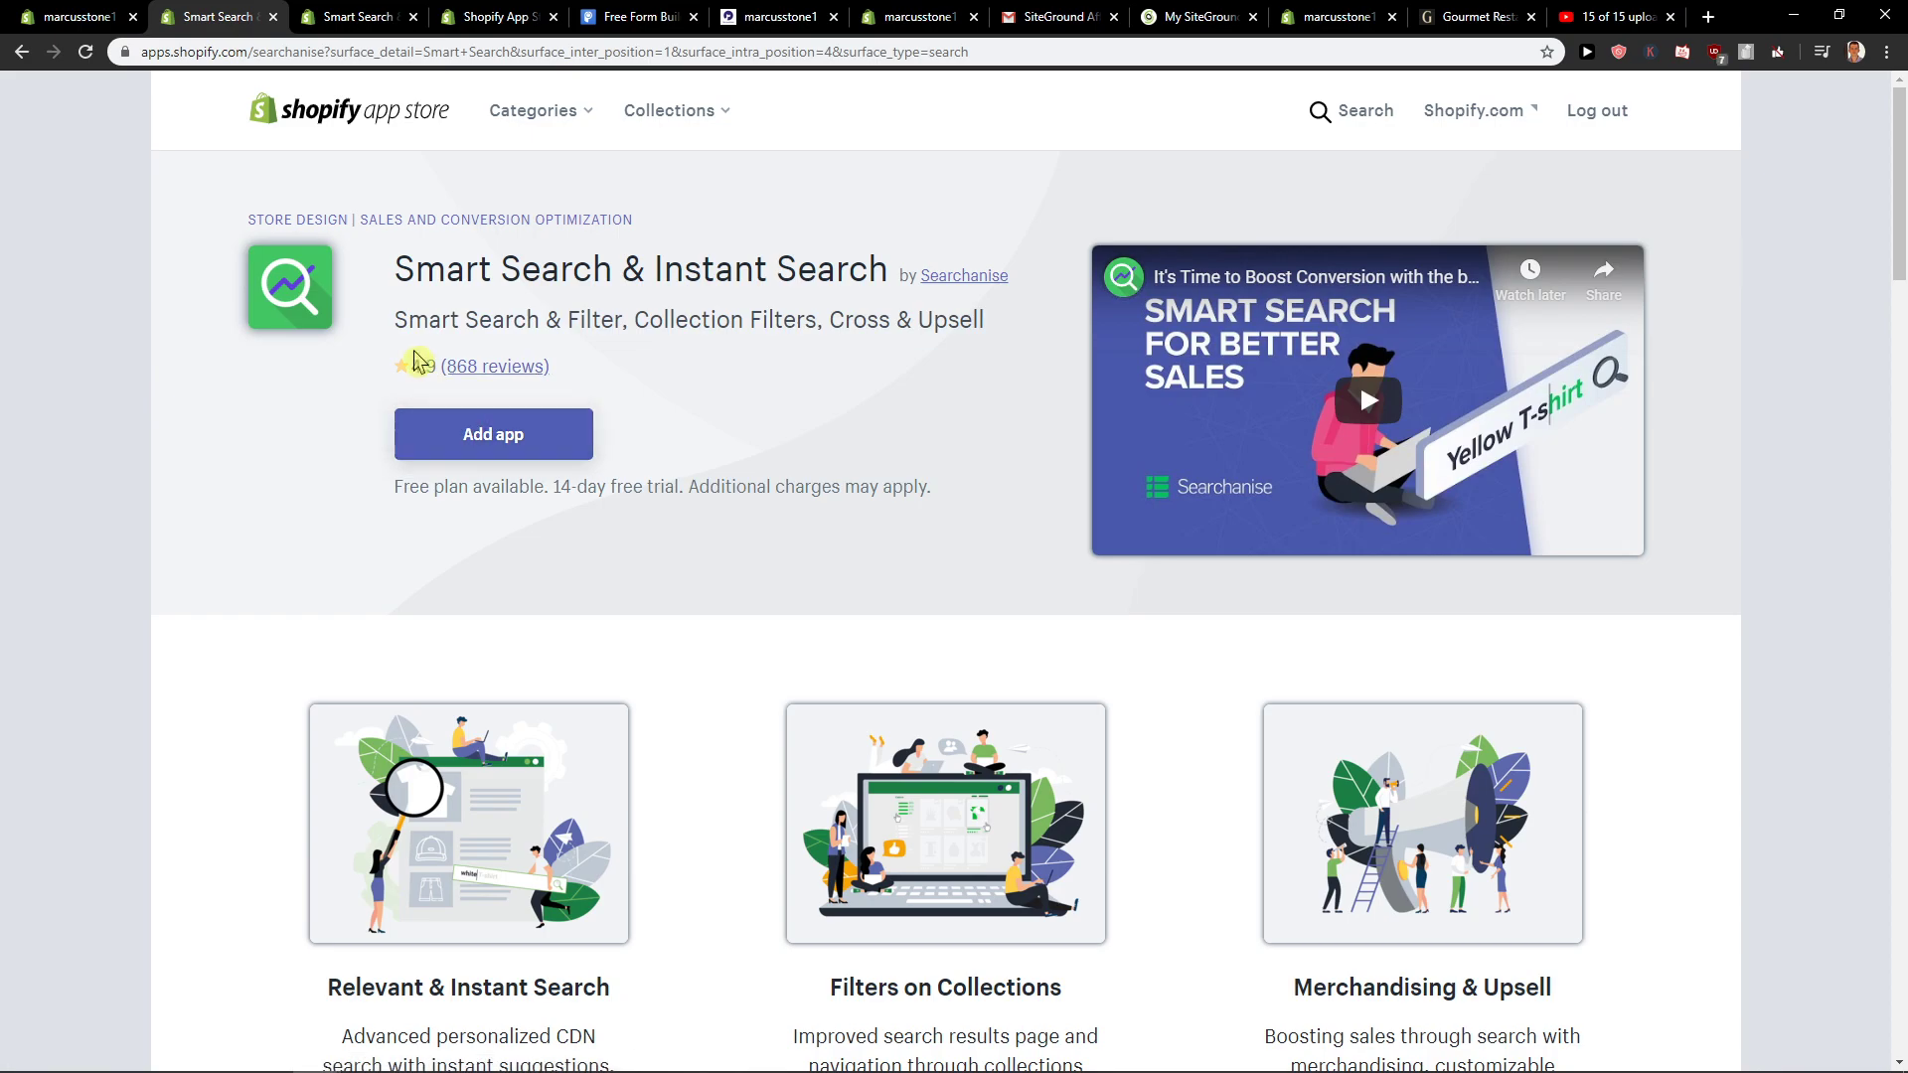
click(485, 437)
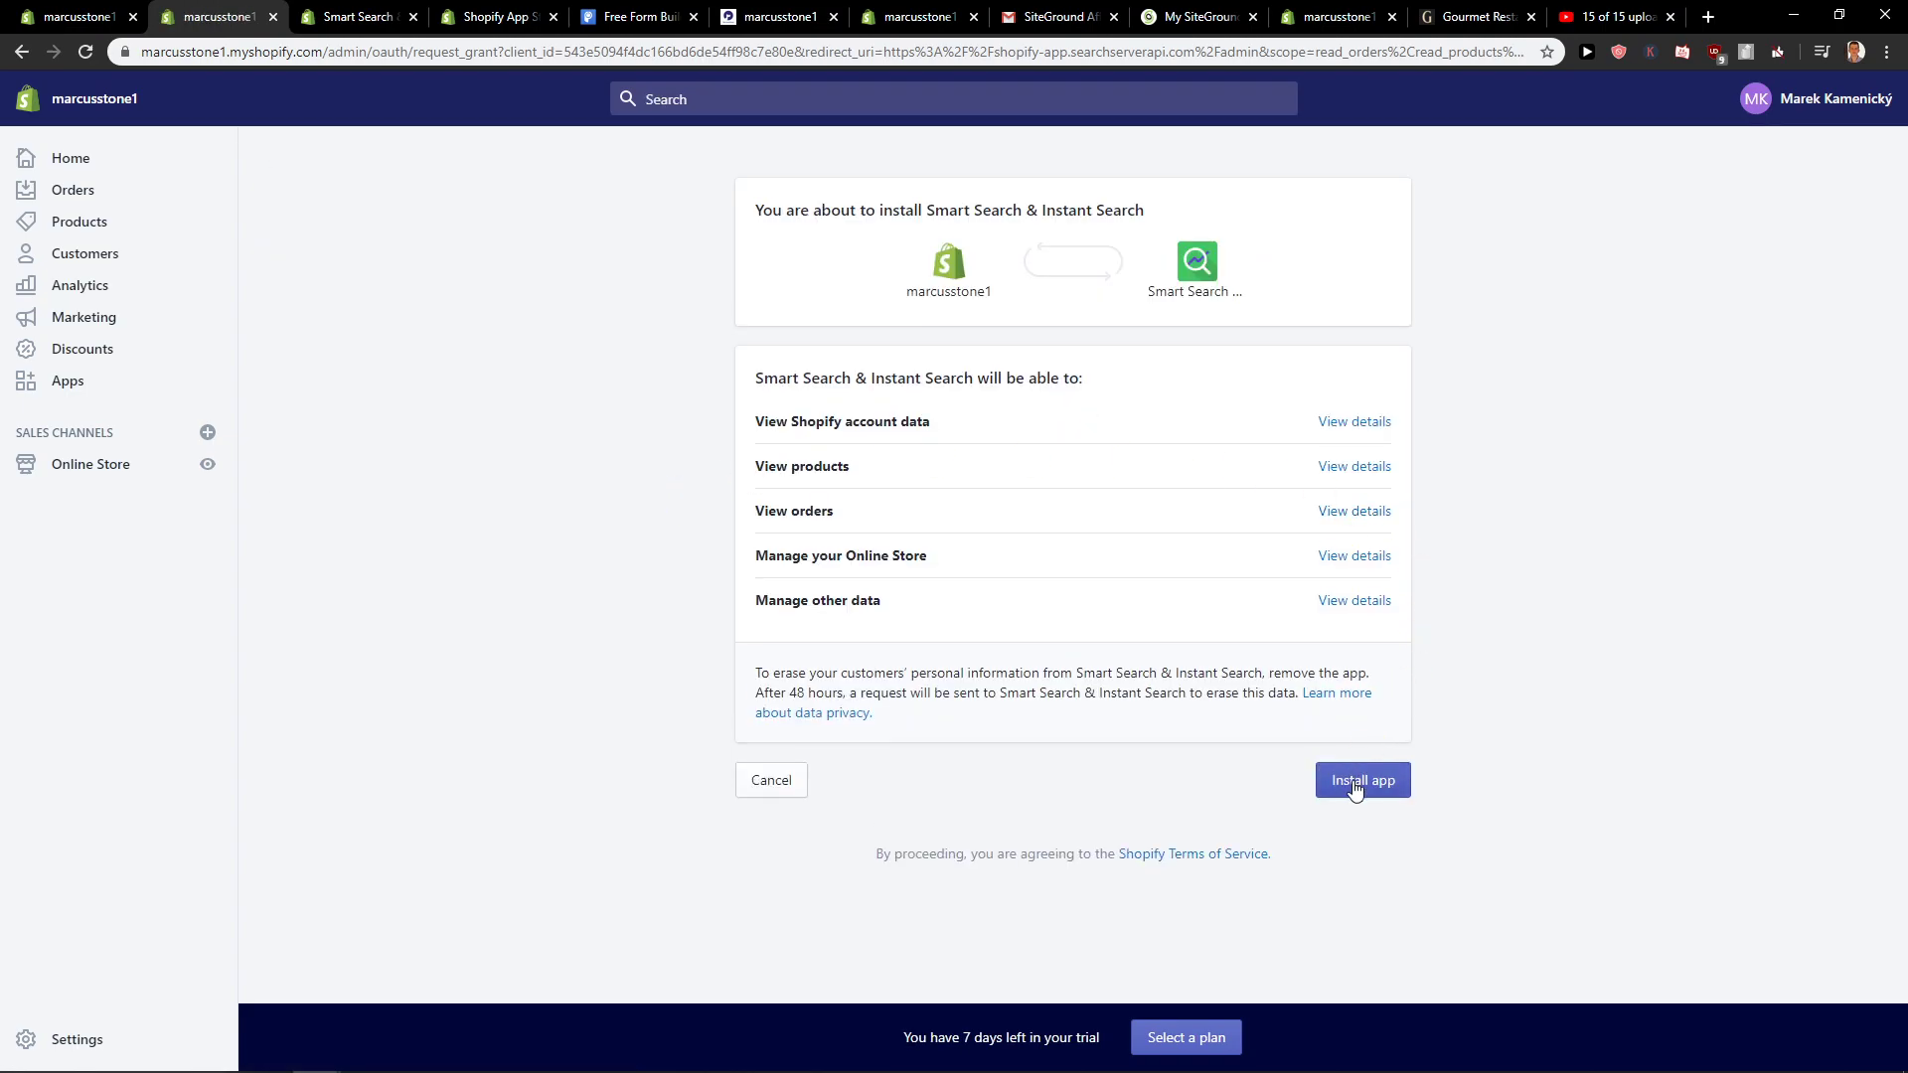
Approve installing Smart Search & Instant Search and let the app load
click(1354, 785)
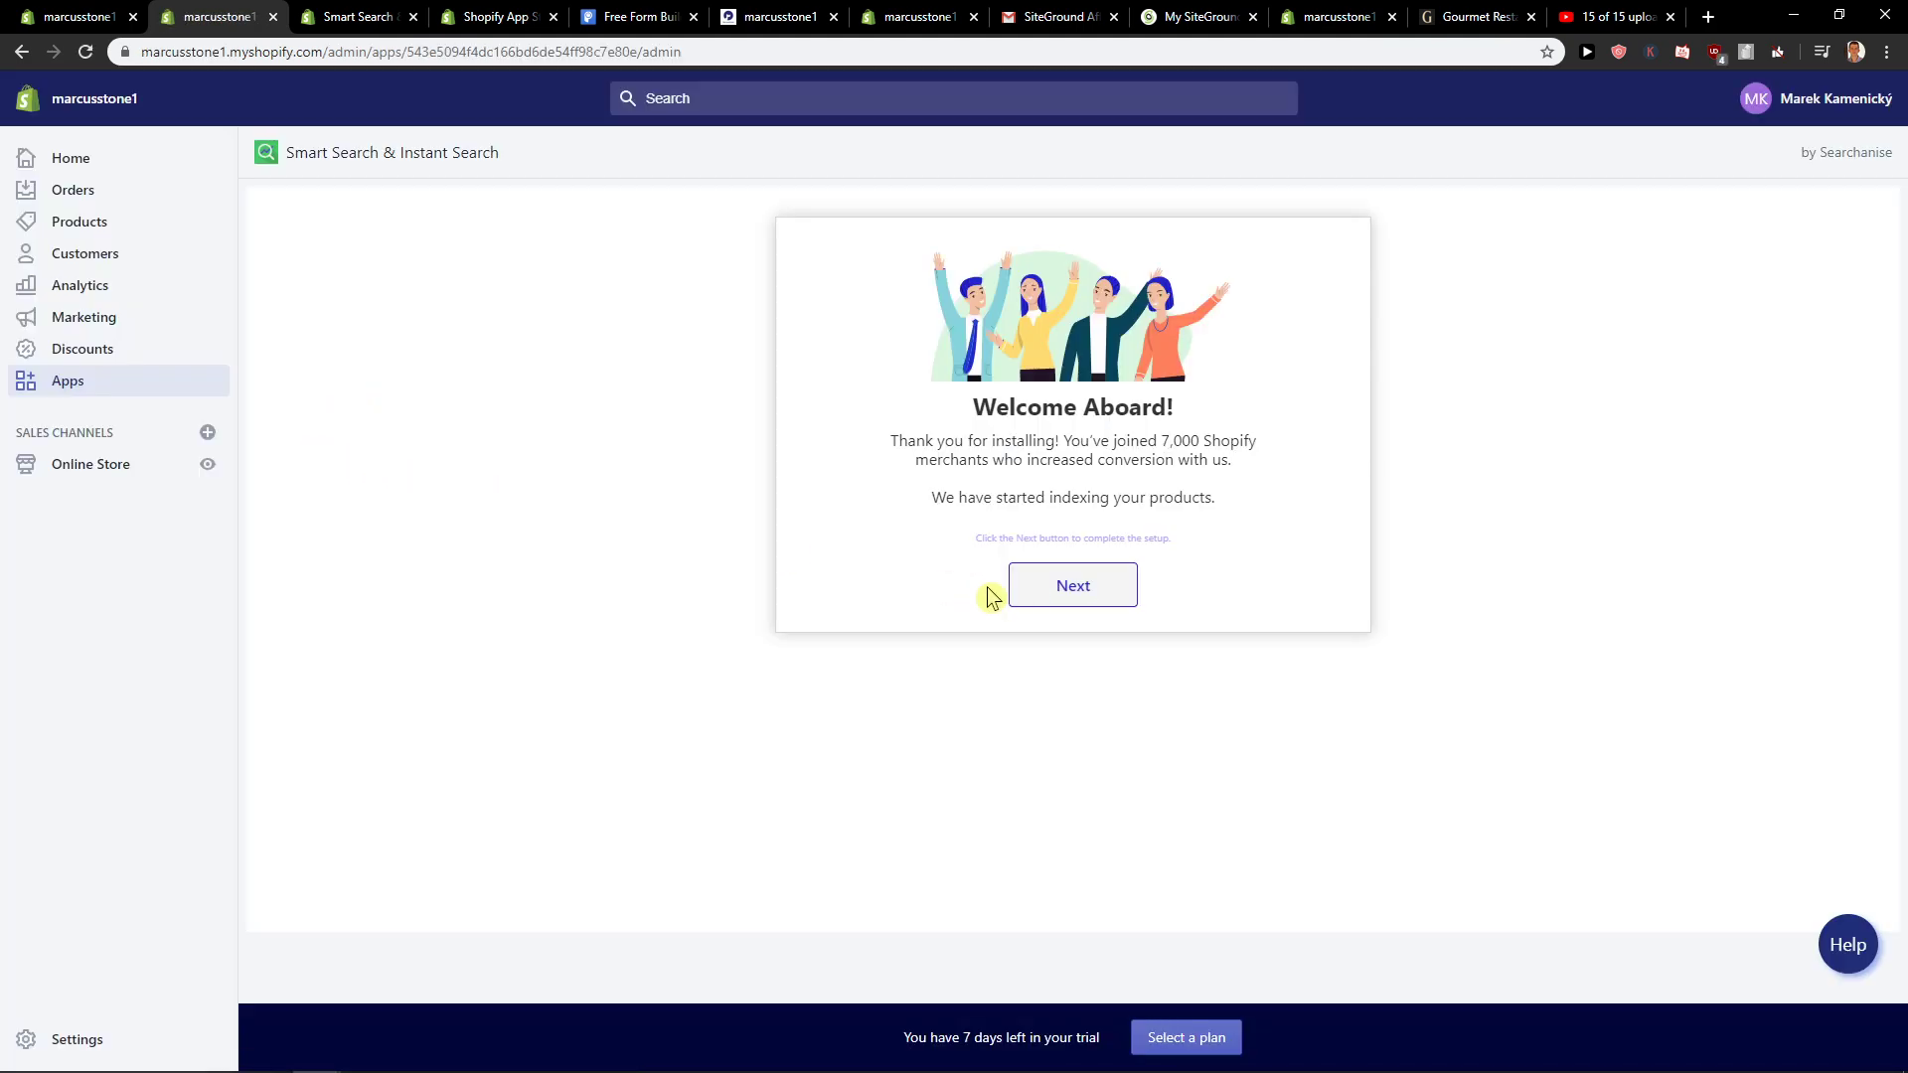
Start product indexing from the welcome screen and read through the indexing dialog
click(1015, 590)
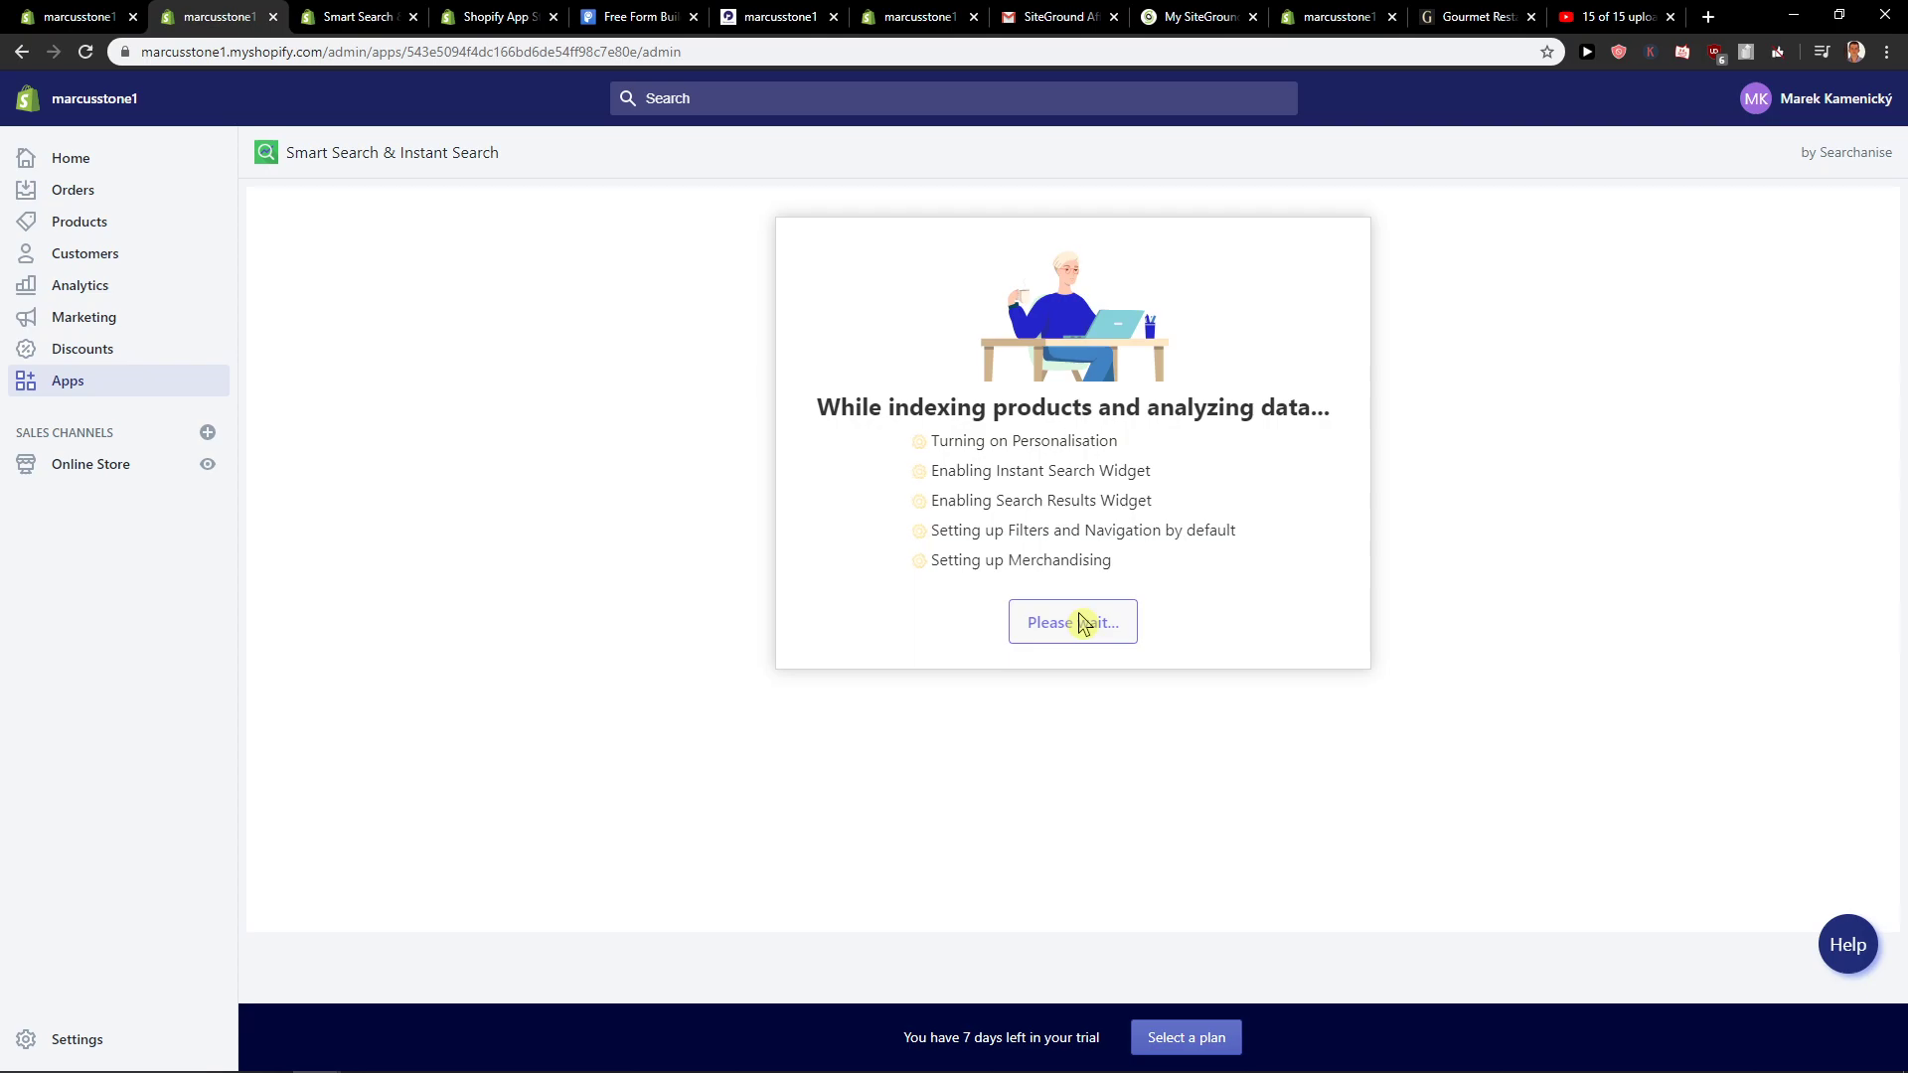
drag(853, 407, 801, 371)
double_click(848, 407)
drag(1039, 490, 837, 412)
click(1093, 557)
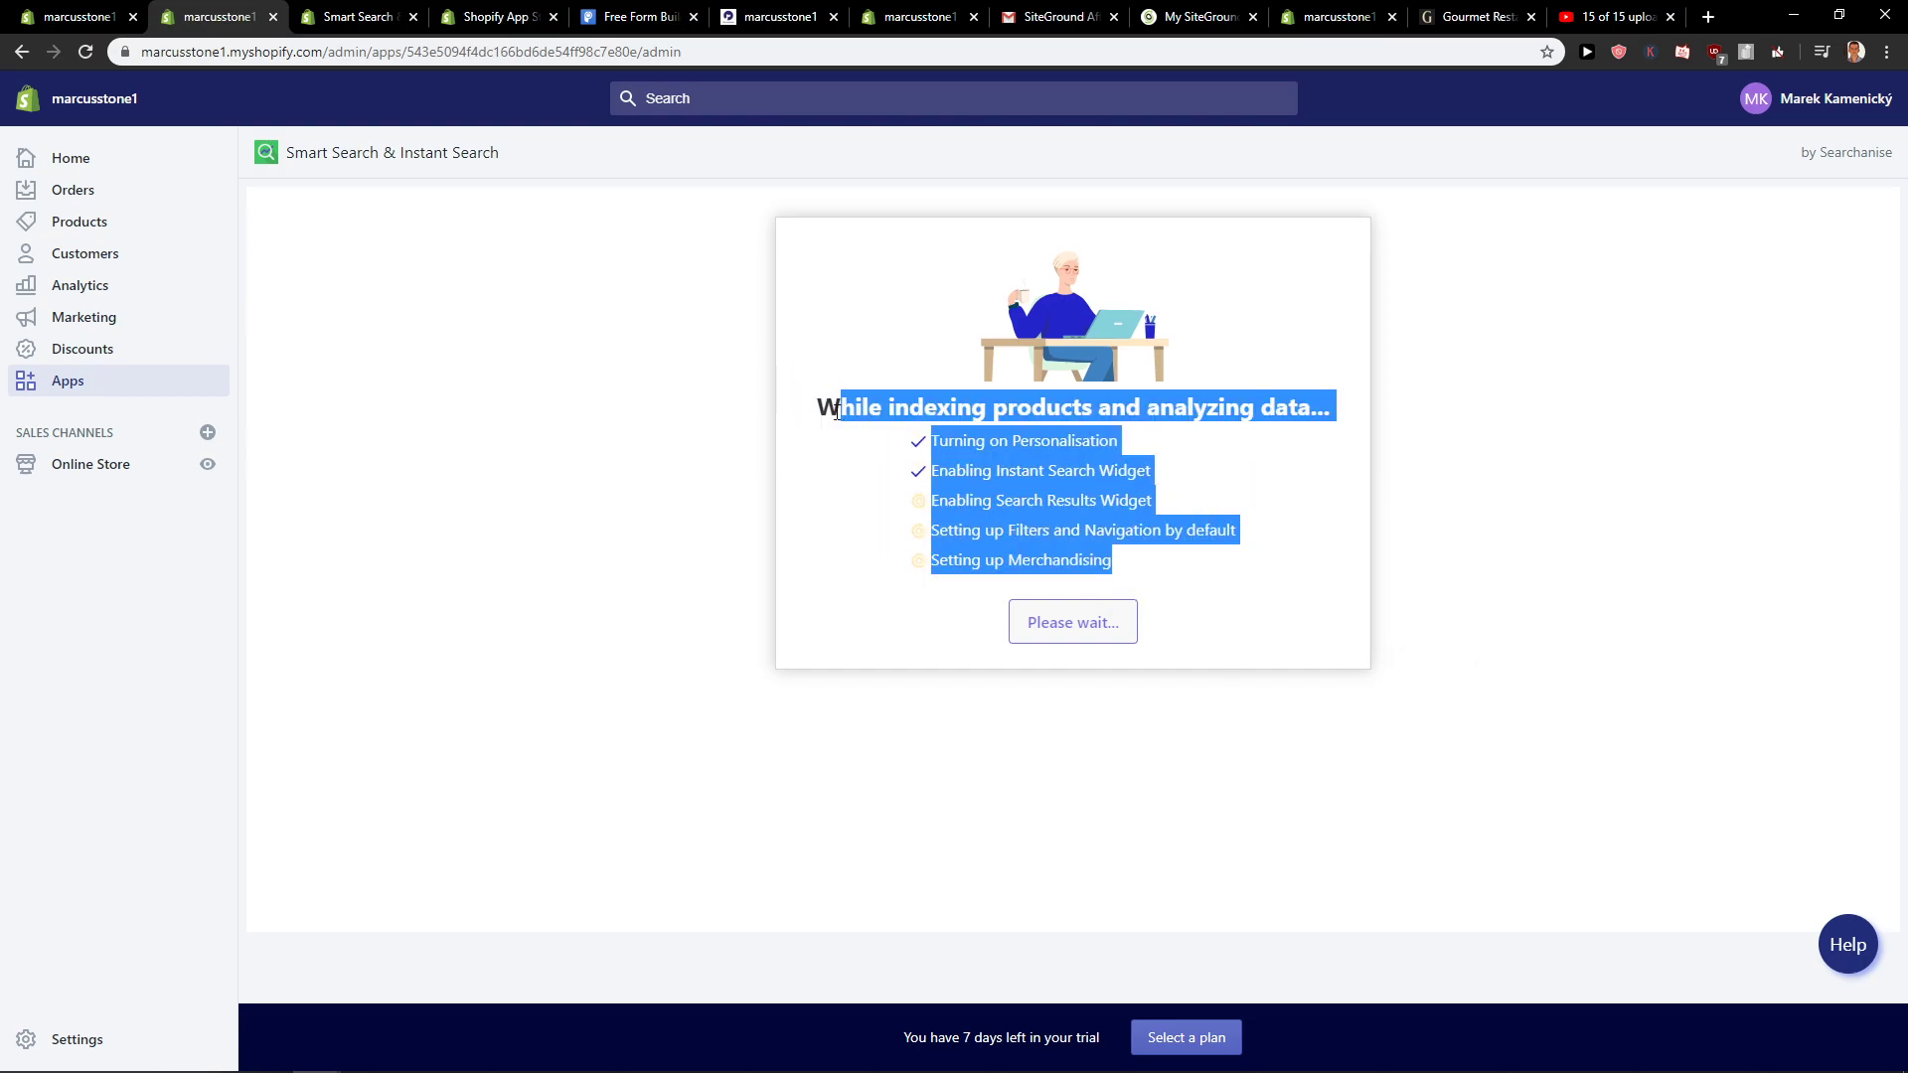
click(854, 494)
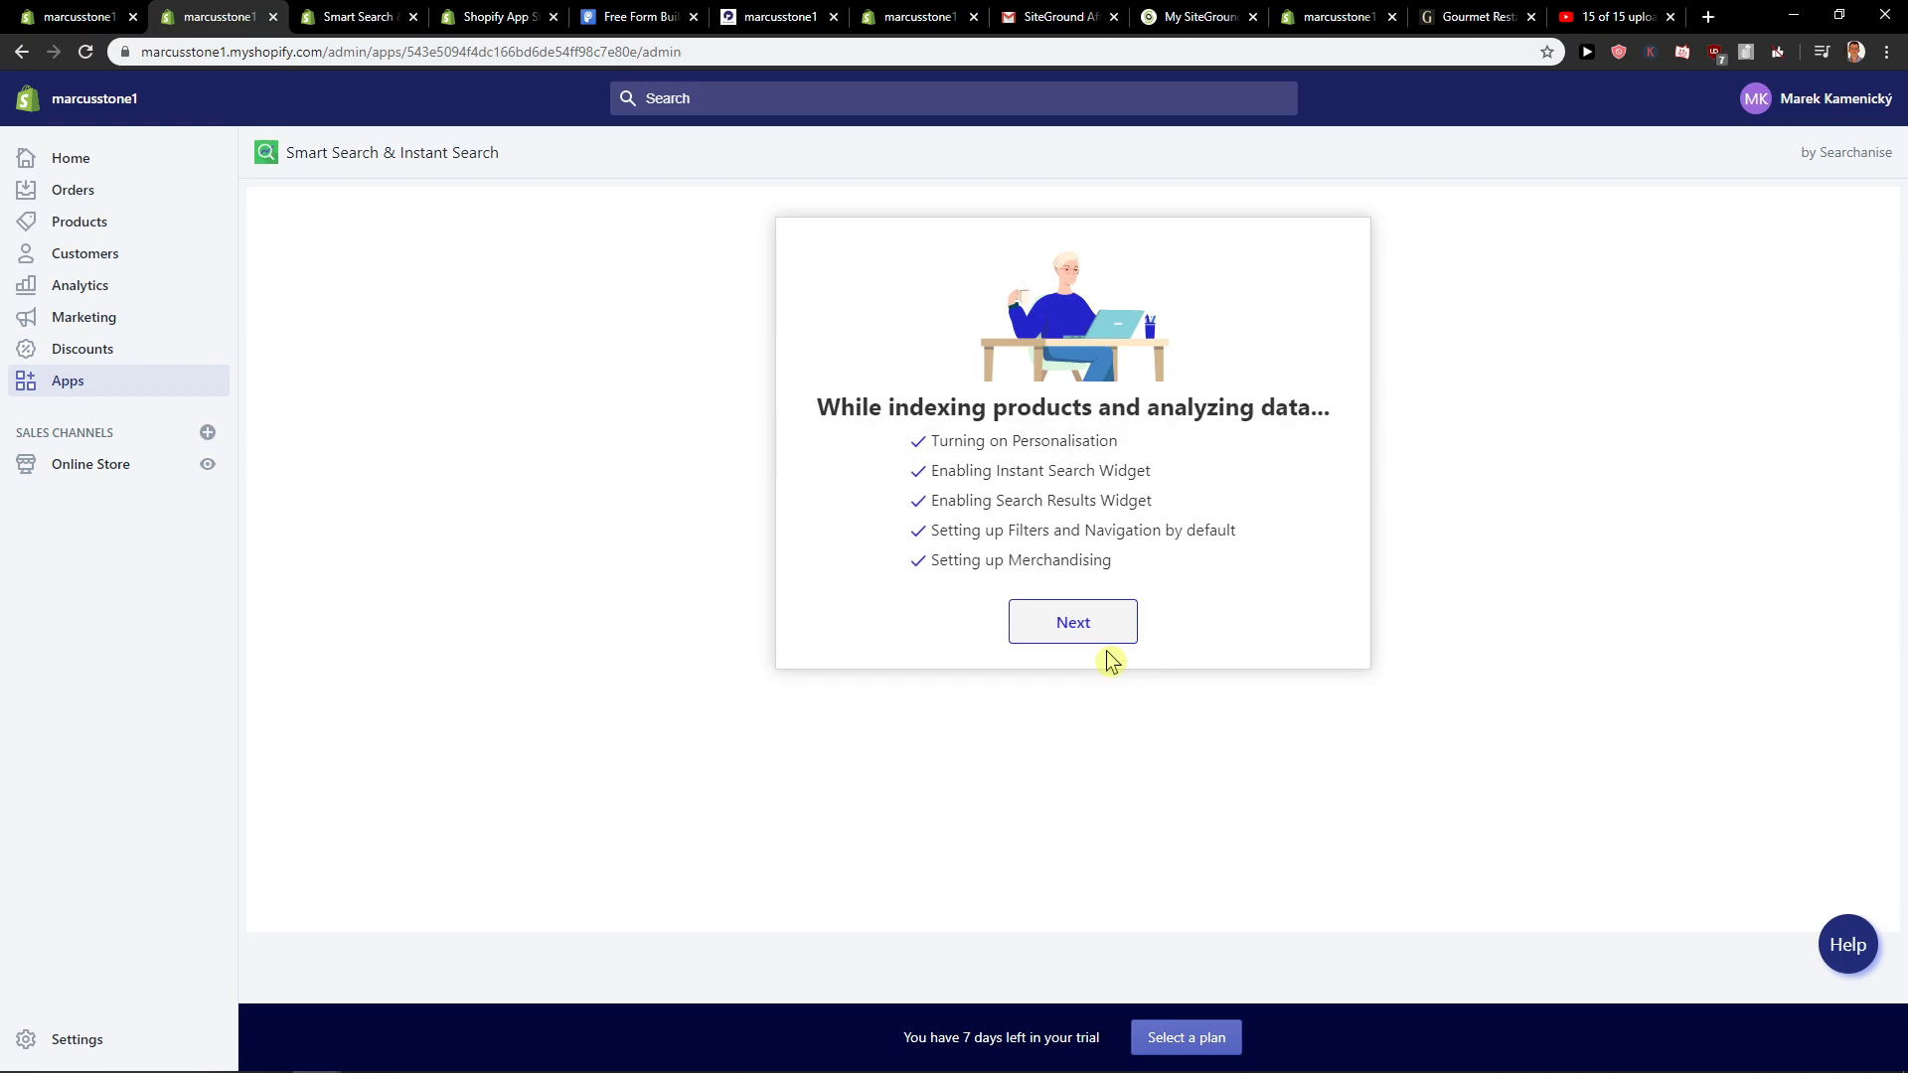
Finish onboarding by skipping the tour and confirming the storefront looks good
click(1105, 641)
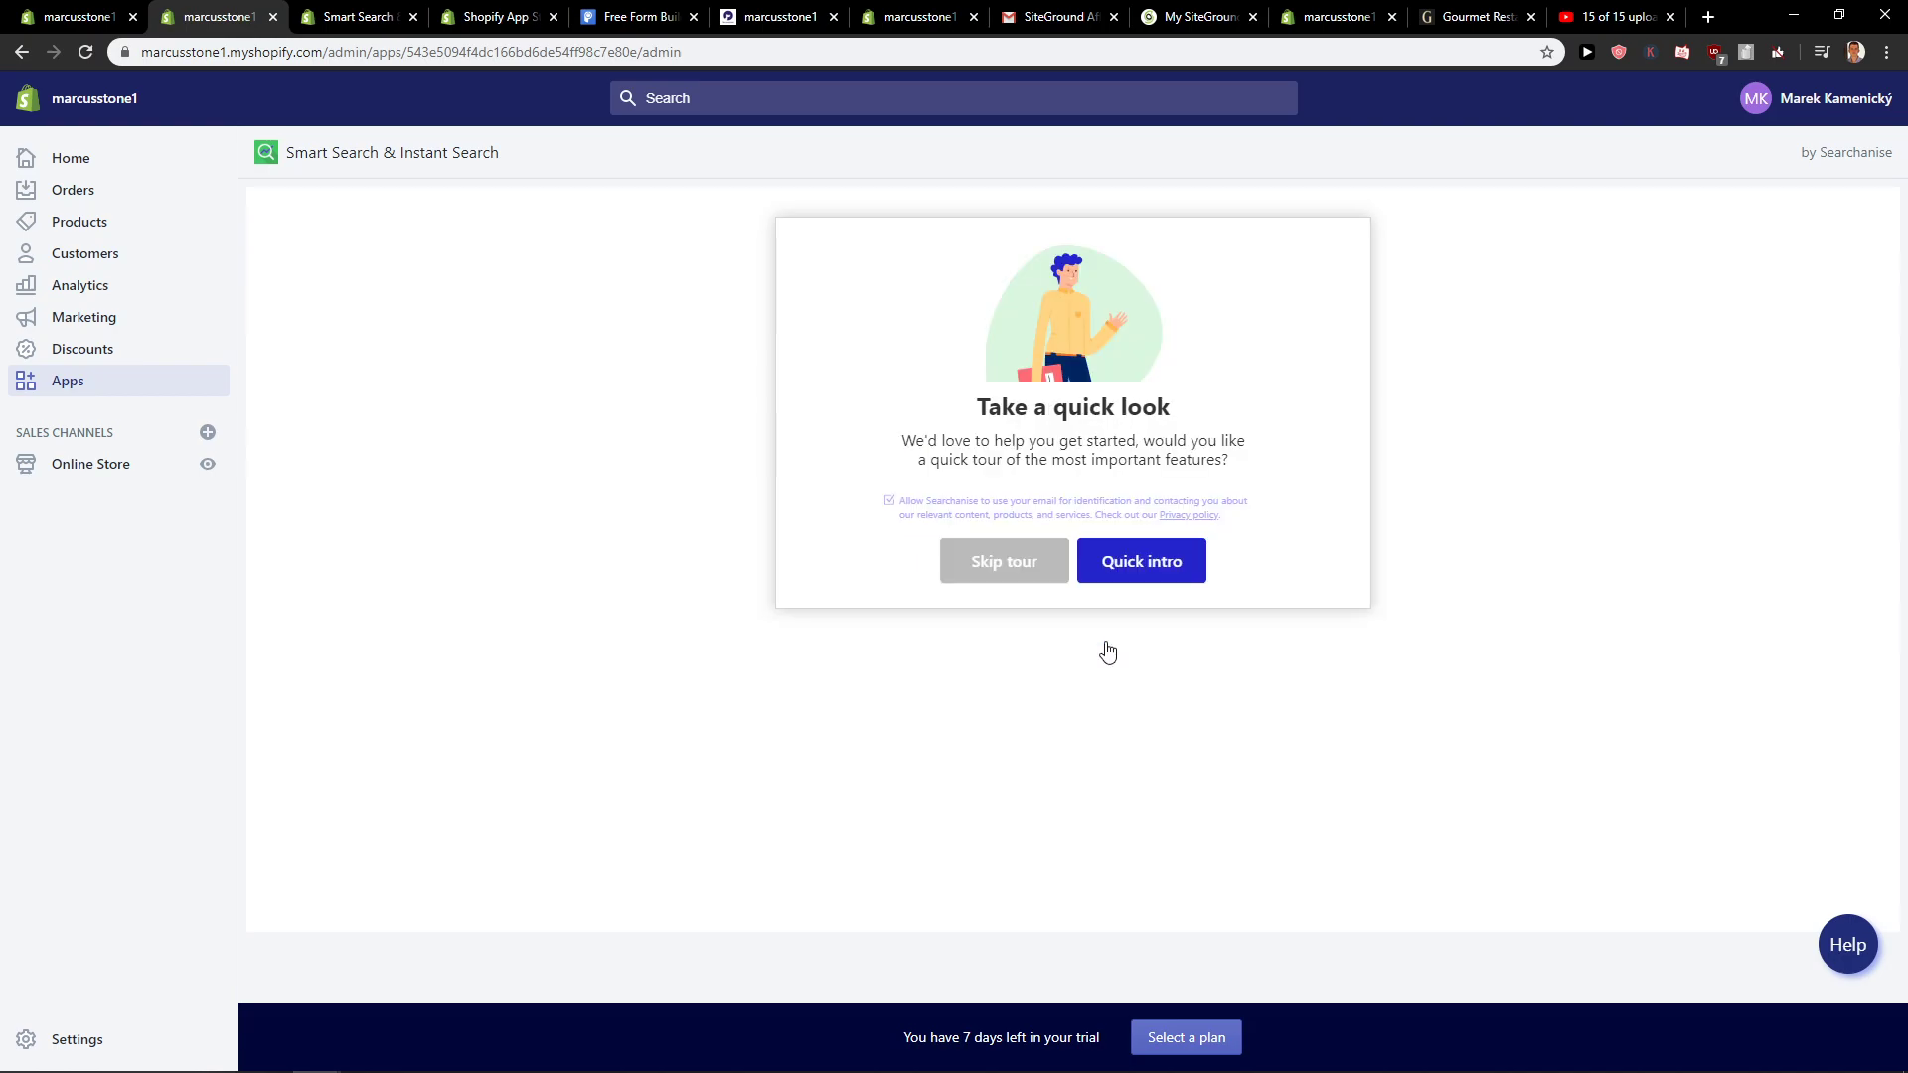
click(1024, 566)
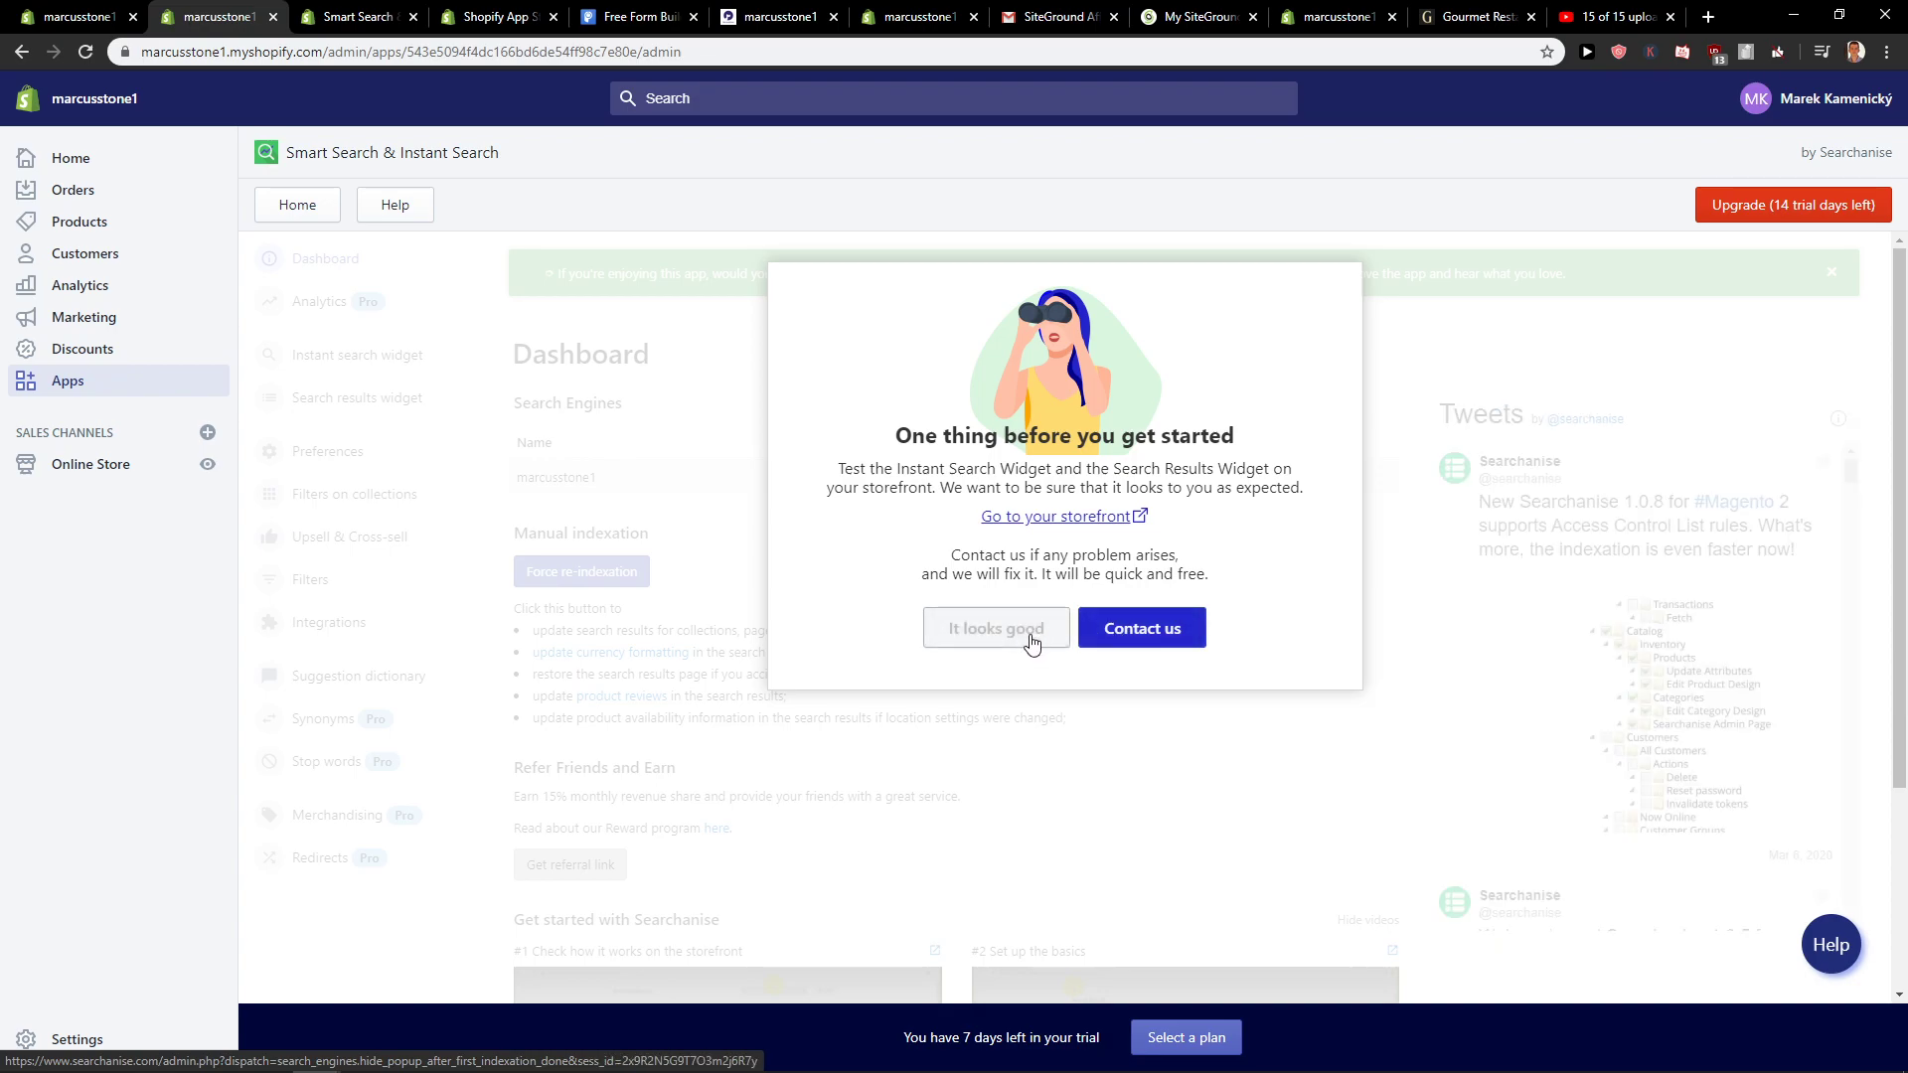
click(997, 628)
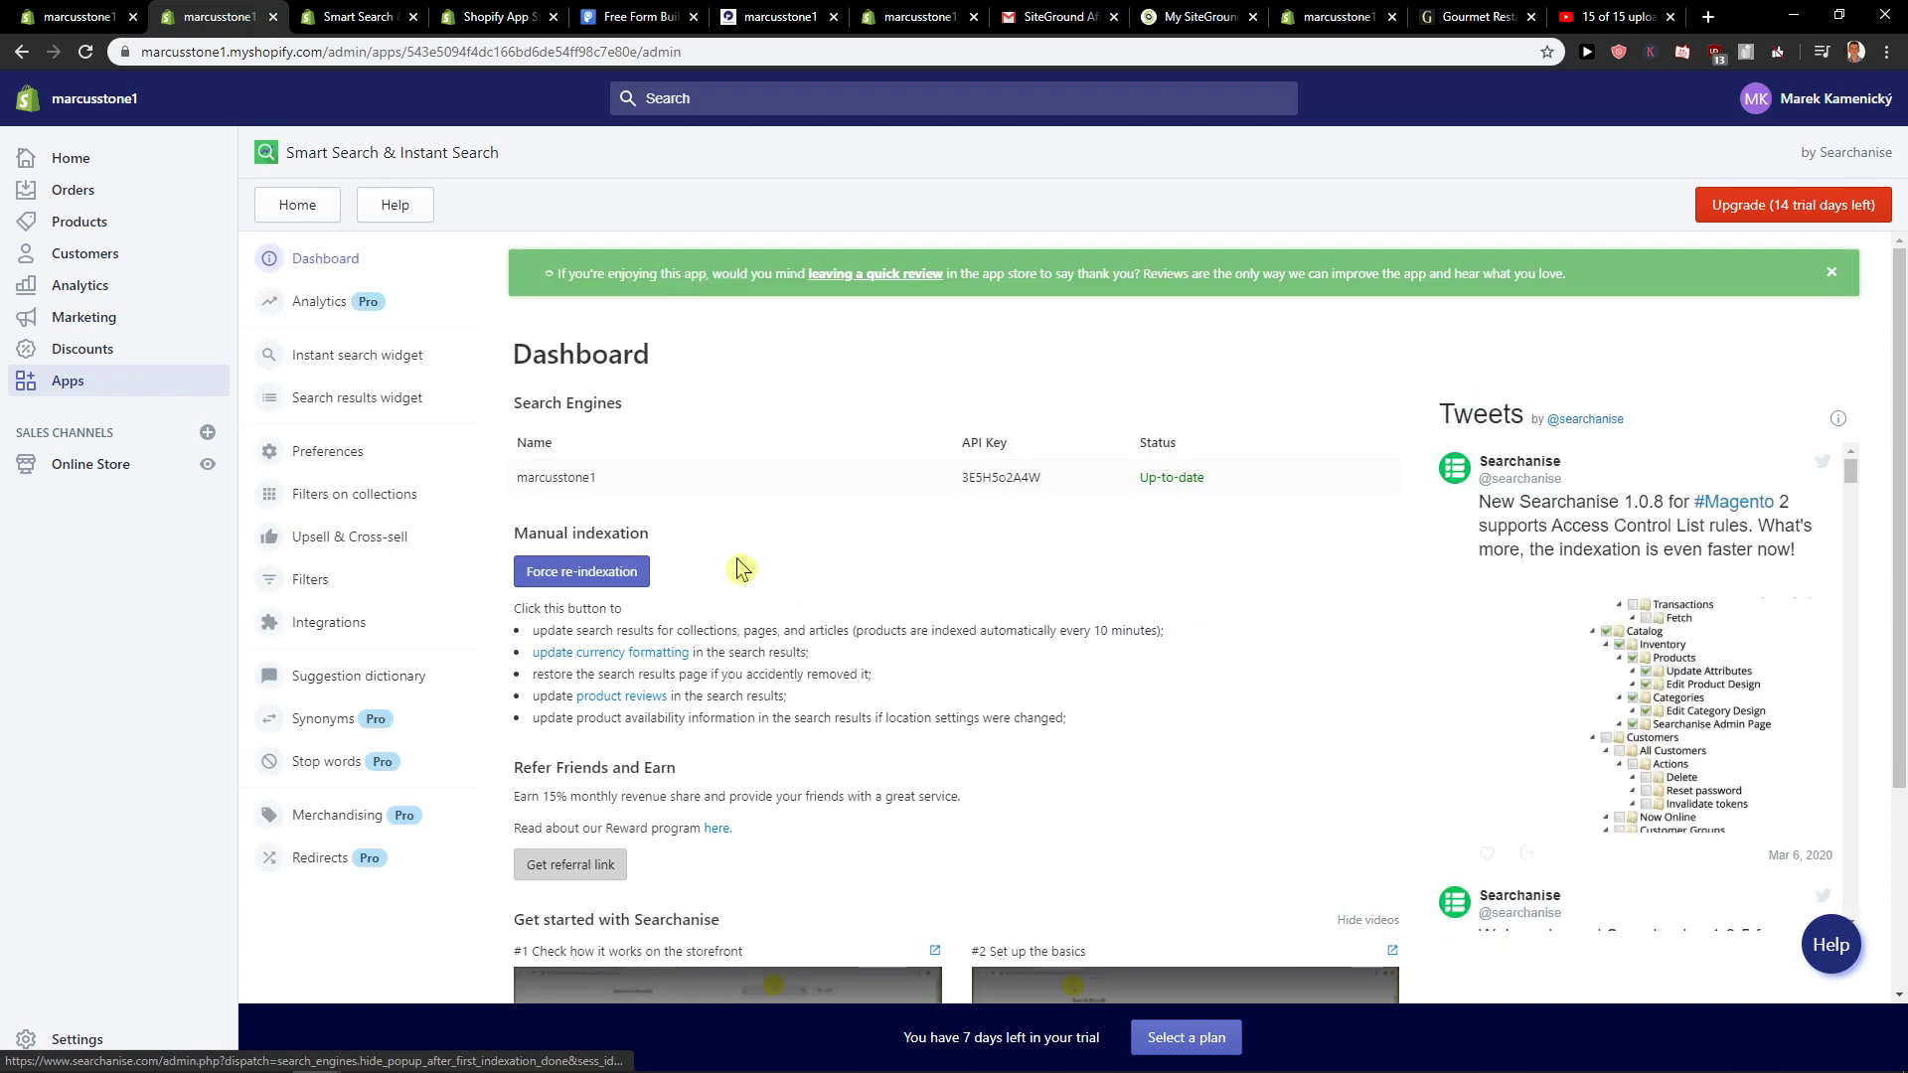
Review the Instant search widget and Search results widget settings, and open the live storefront
scroll(894, 583, down, 3)
scroll(1043, 623, up, 3)
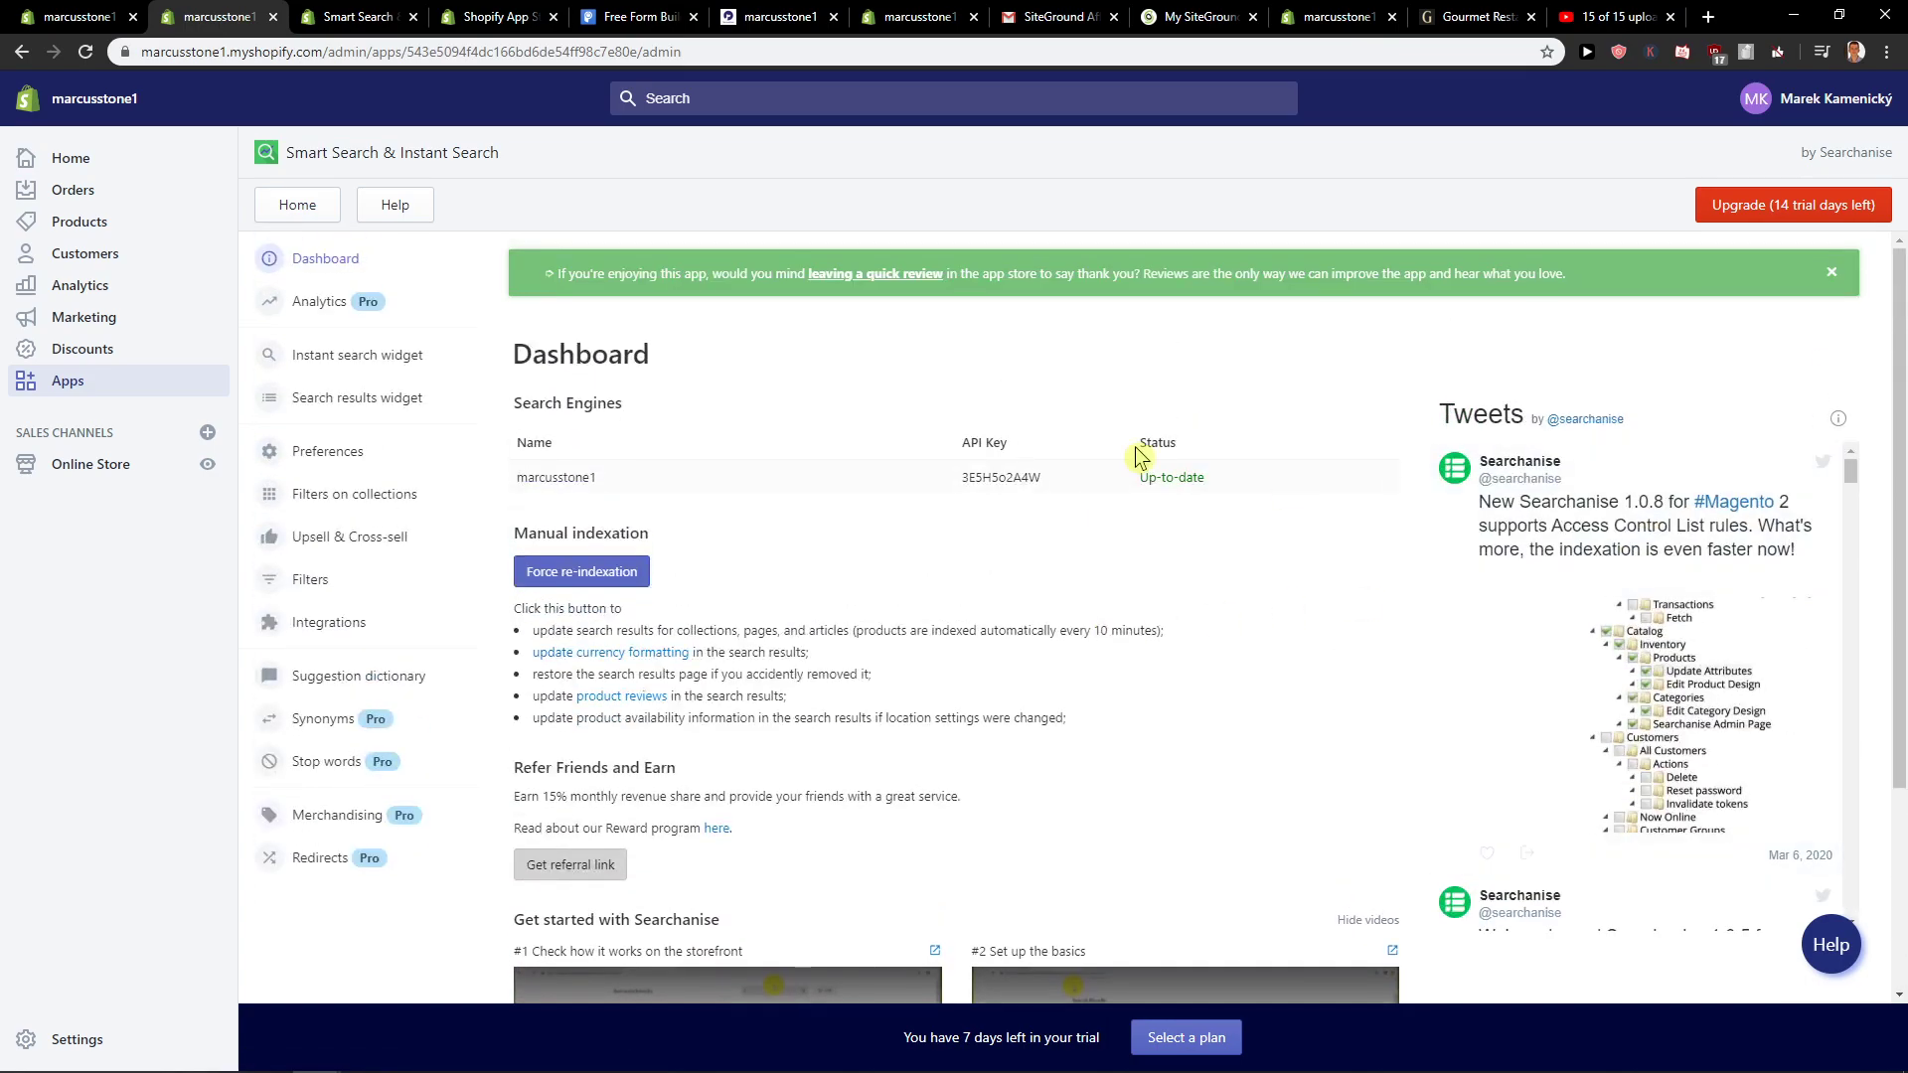
click(397, 365)
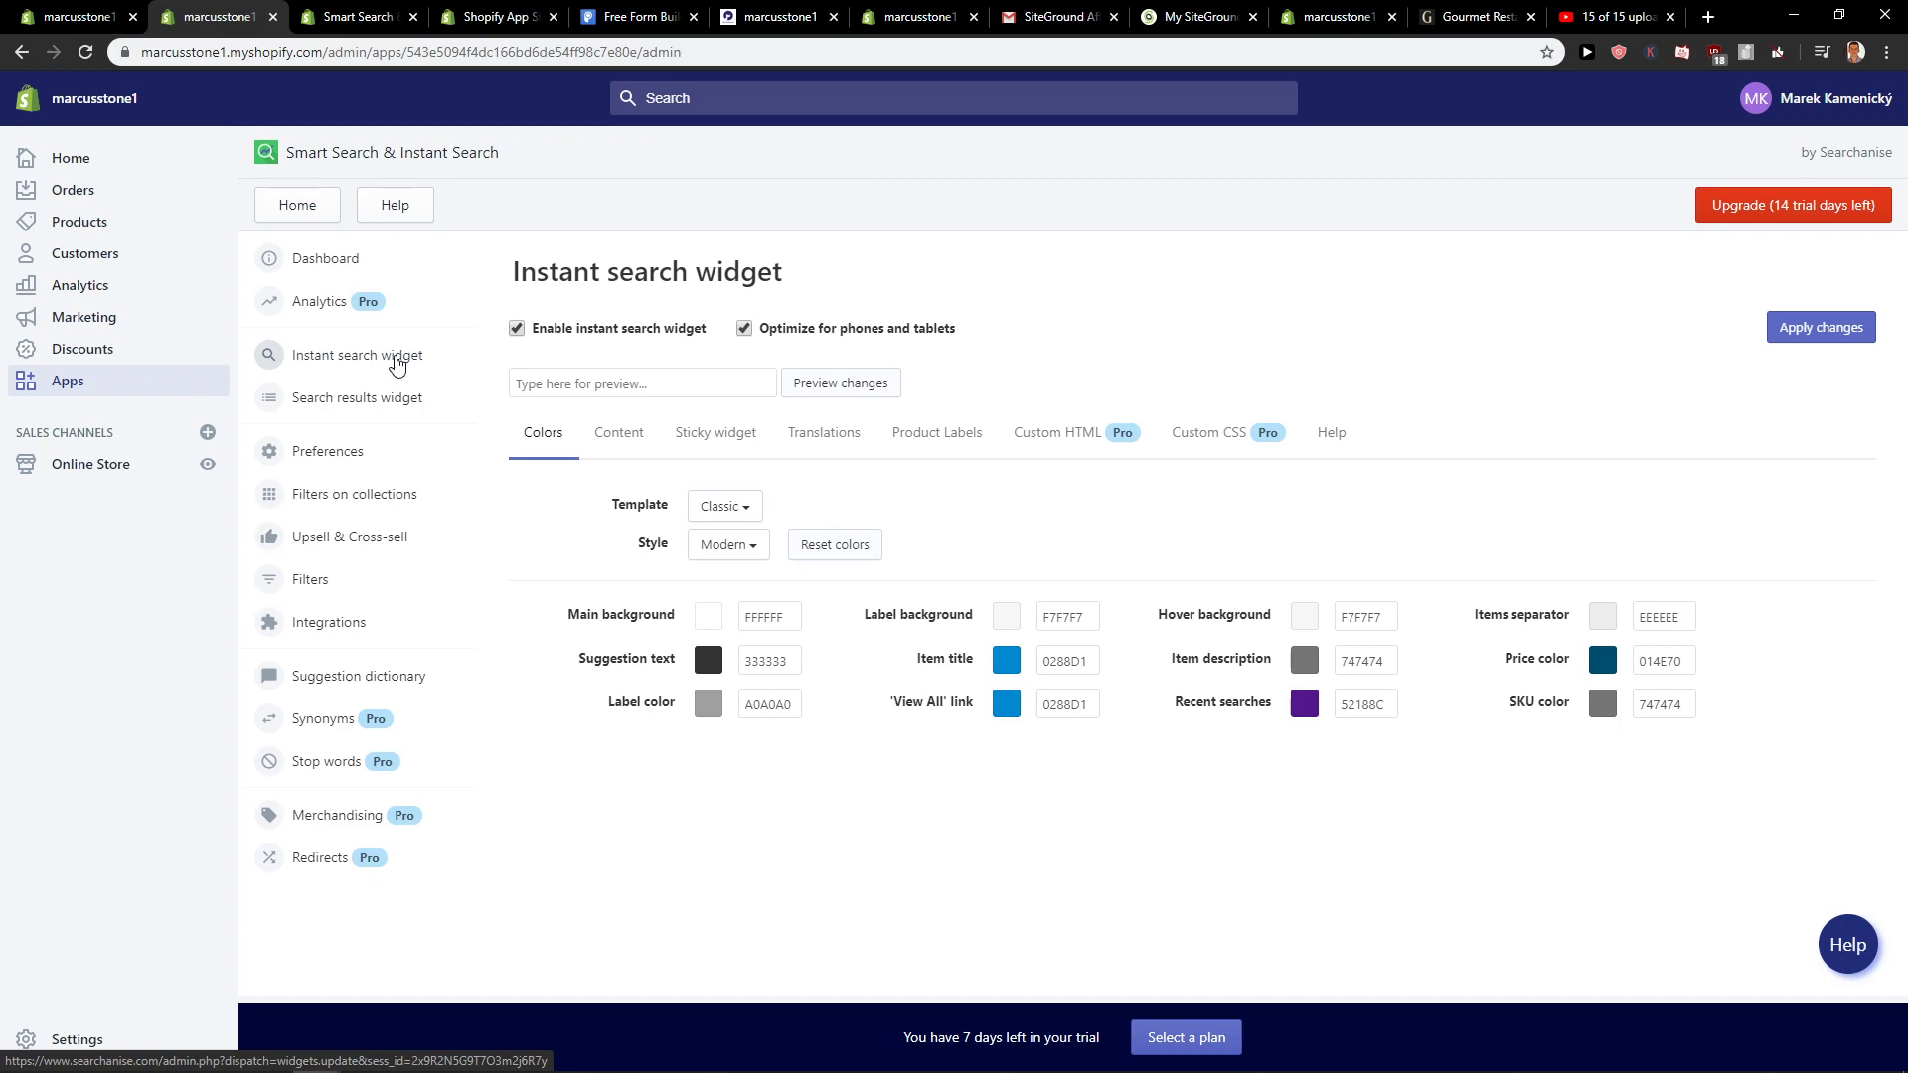
click(349, 408)
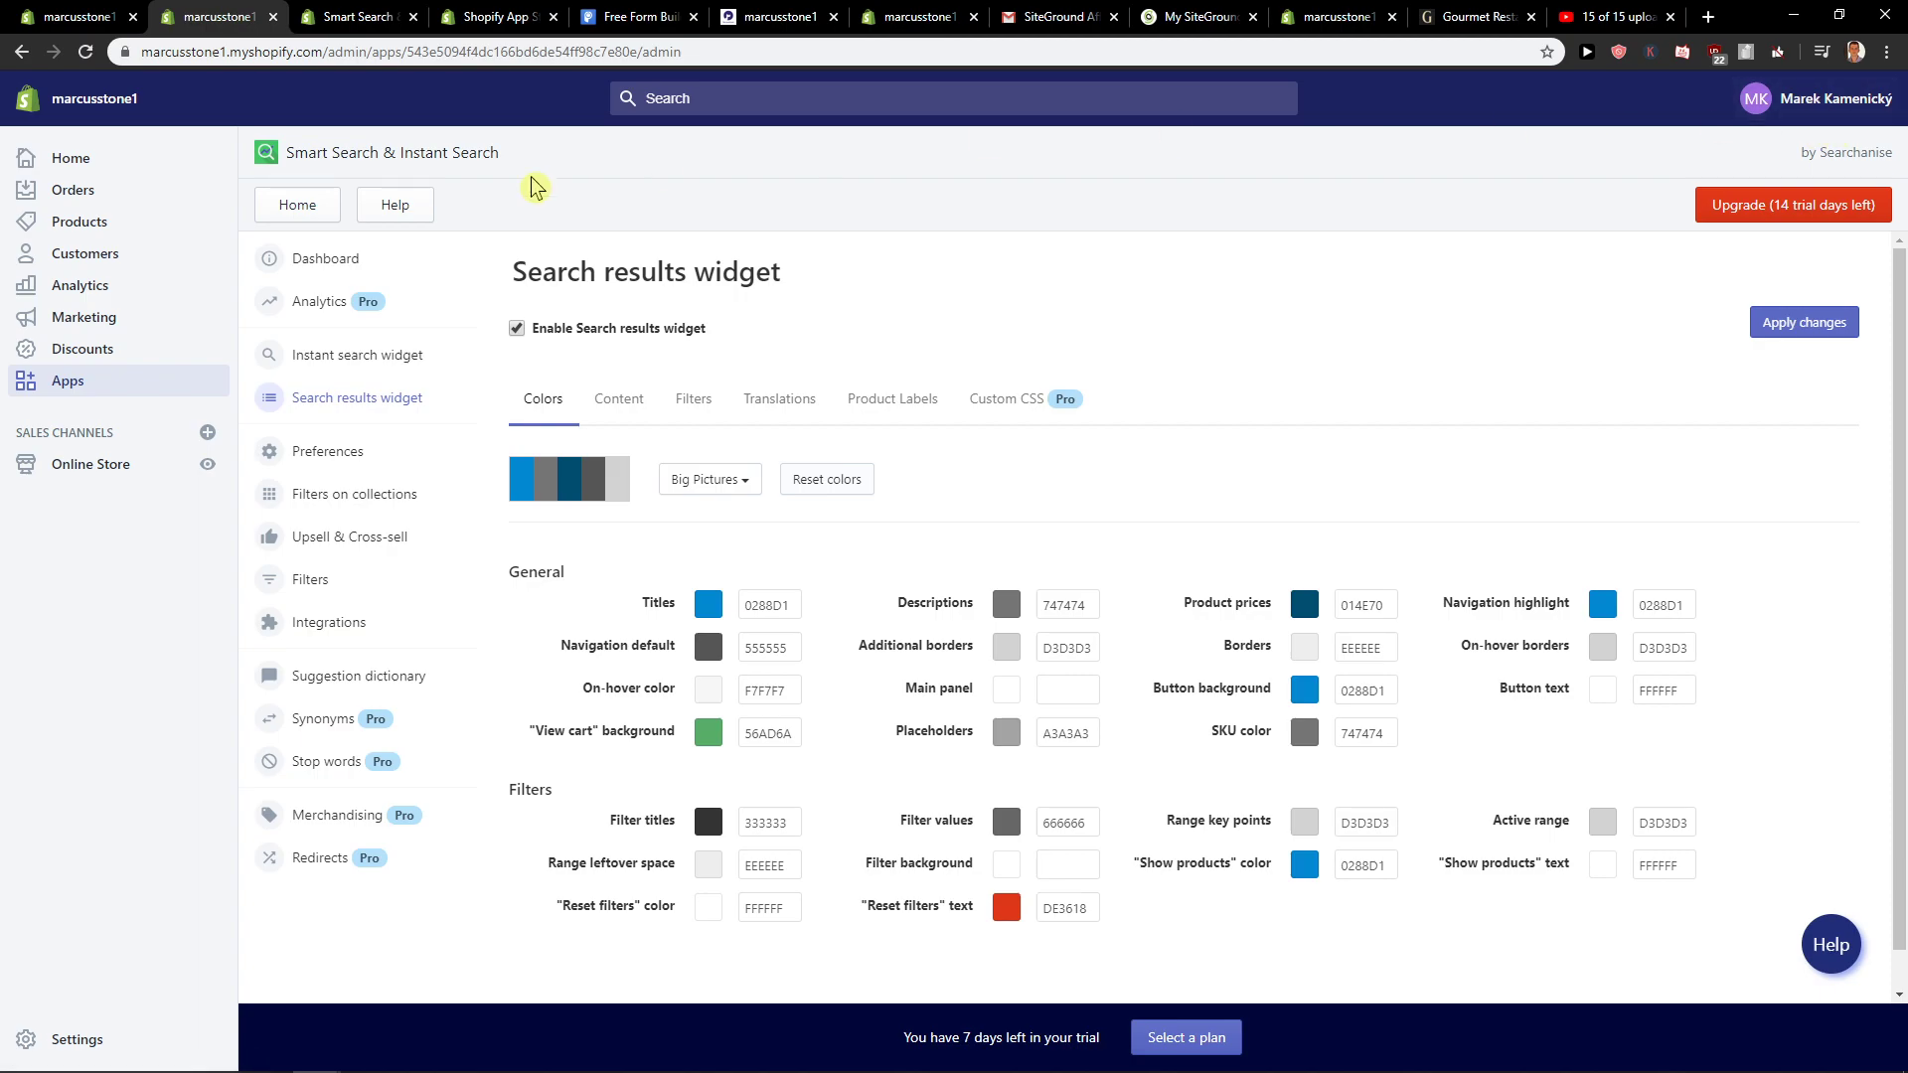
click(209, 467)
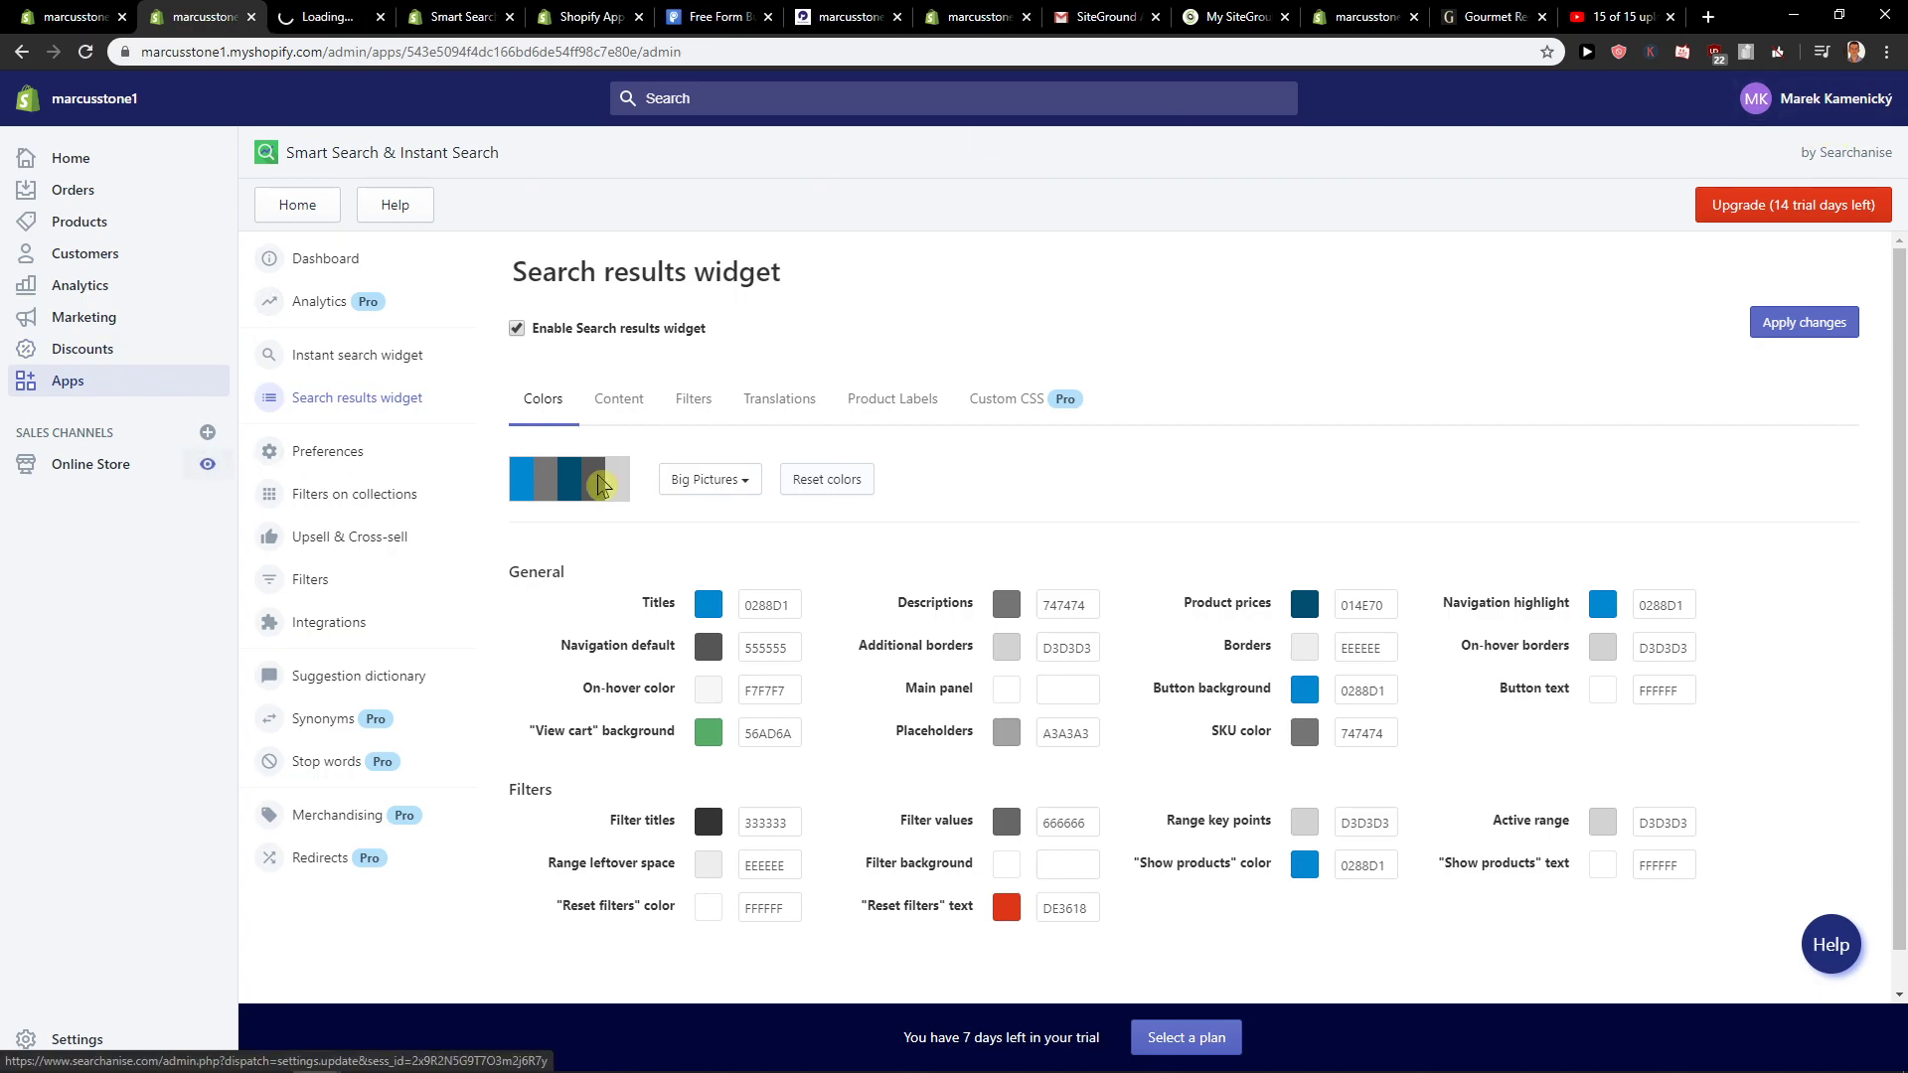
Check which product fields are searchable under Preferences > Products fields
click(388, 468)
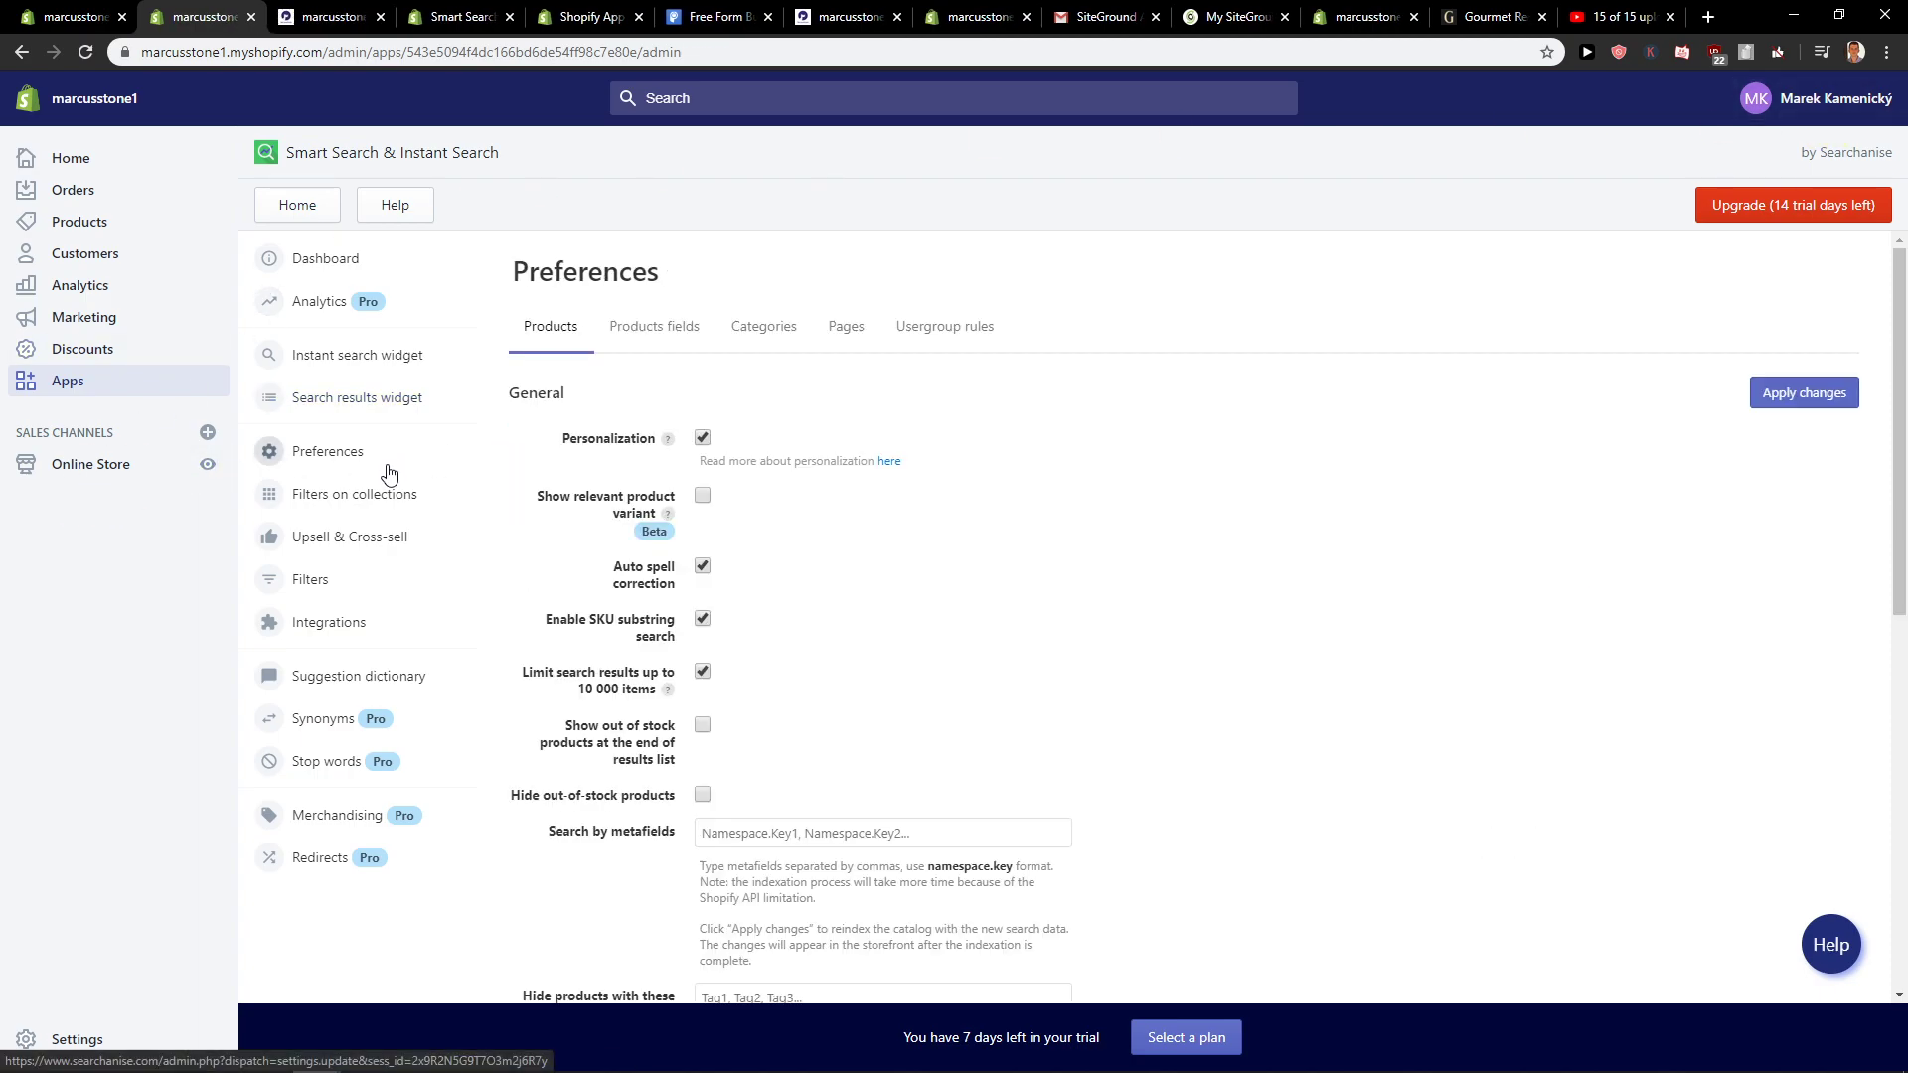
scroll(832, 456, down, 2)
scroll(830, 464, up, 2)
click(641, 330)
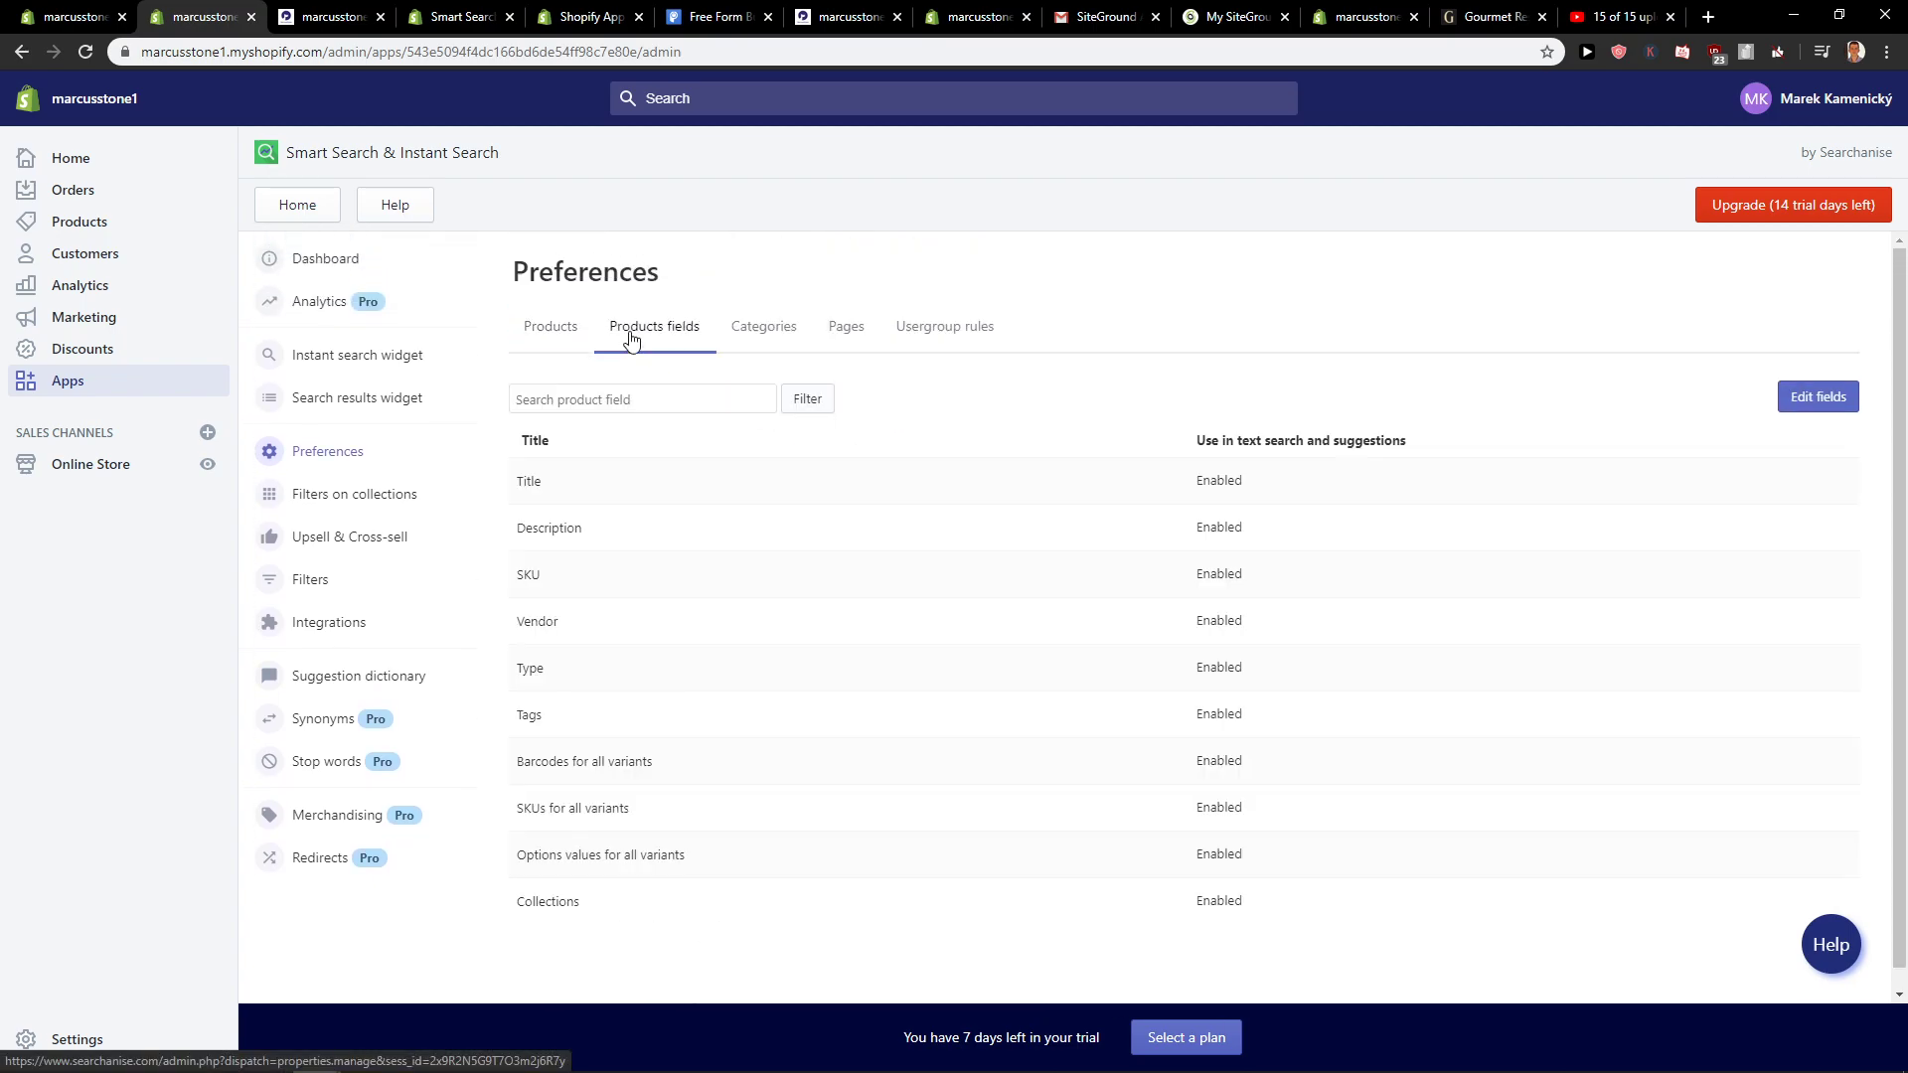
Test the storefront's instant search by typing 'sho' into the search bar
click(328, 17)
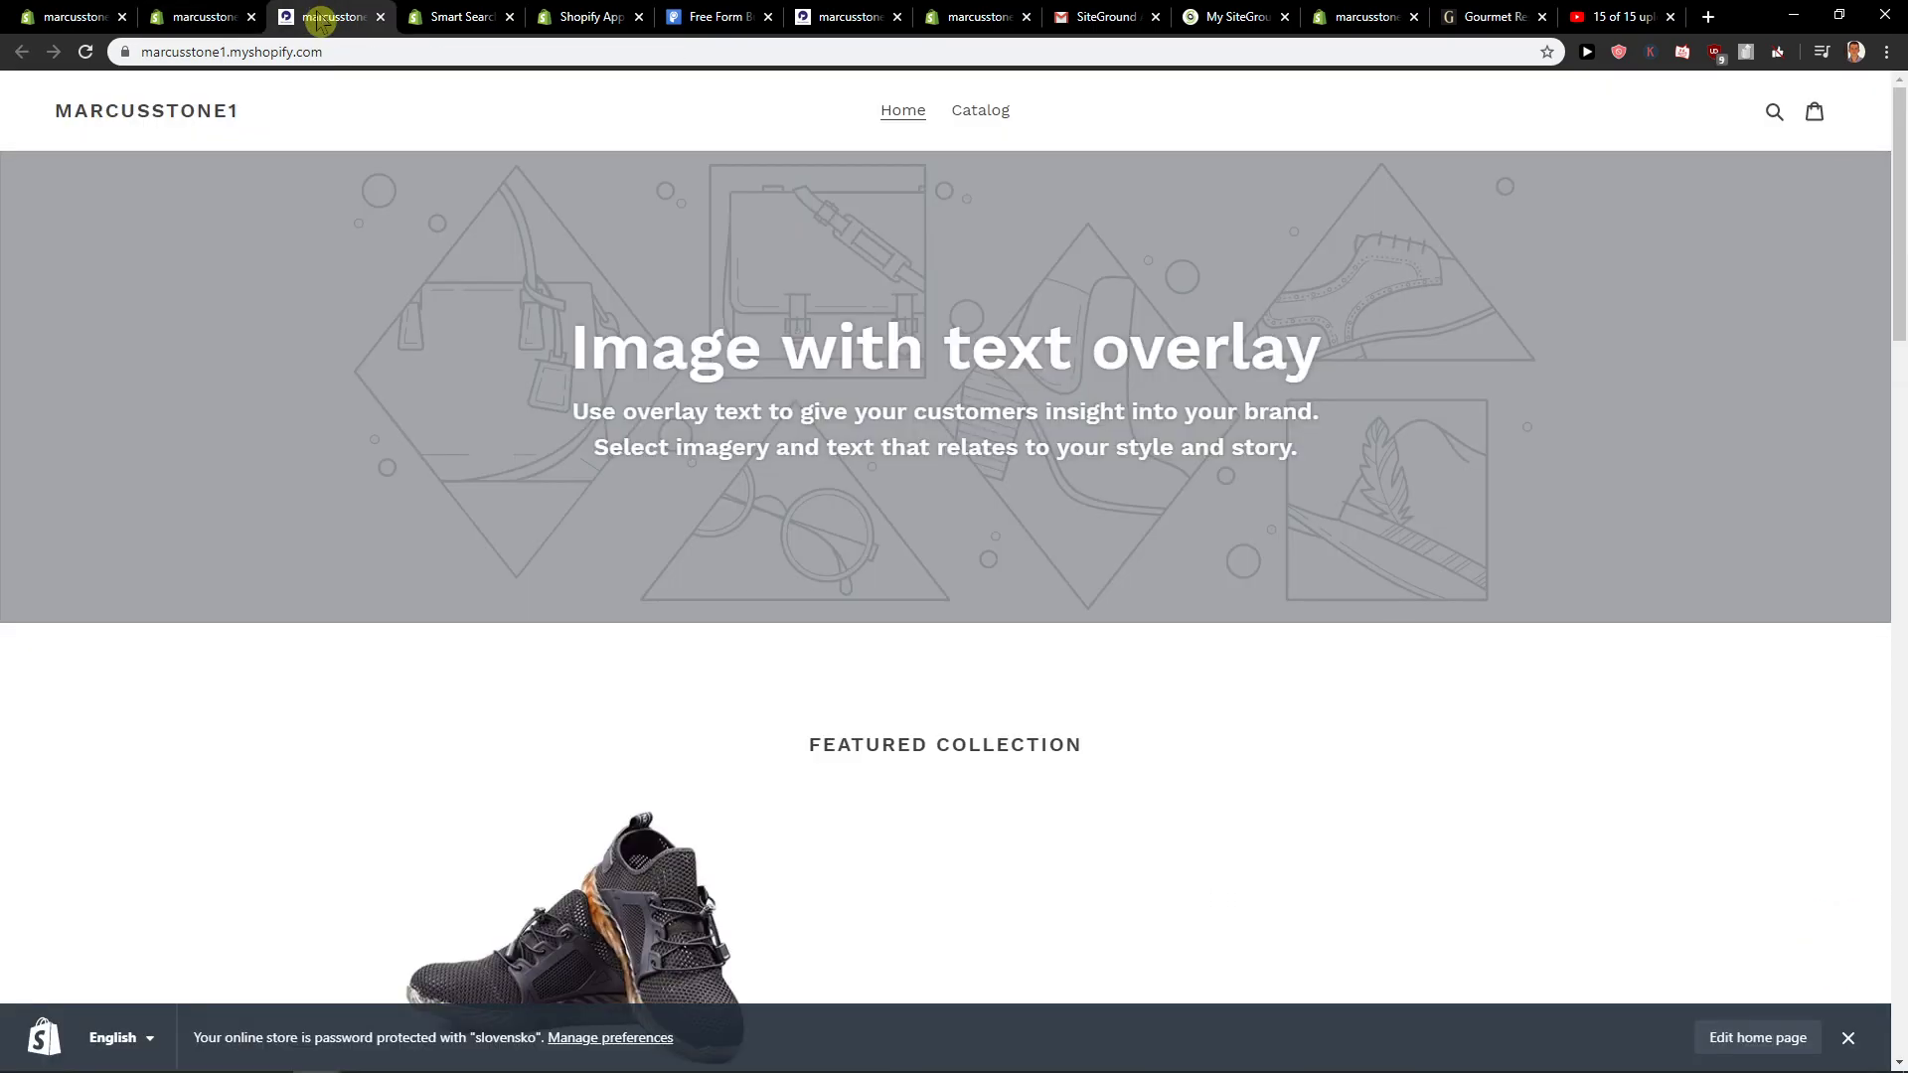
scroll(472, 323, down, 1)
scroll(472, 323, up, 1)
click(1775, 114)
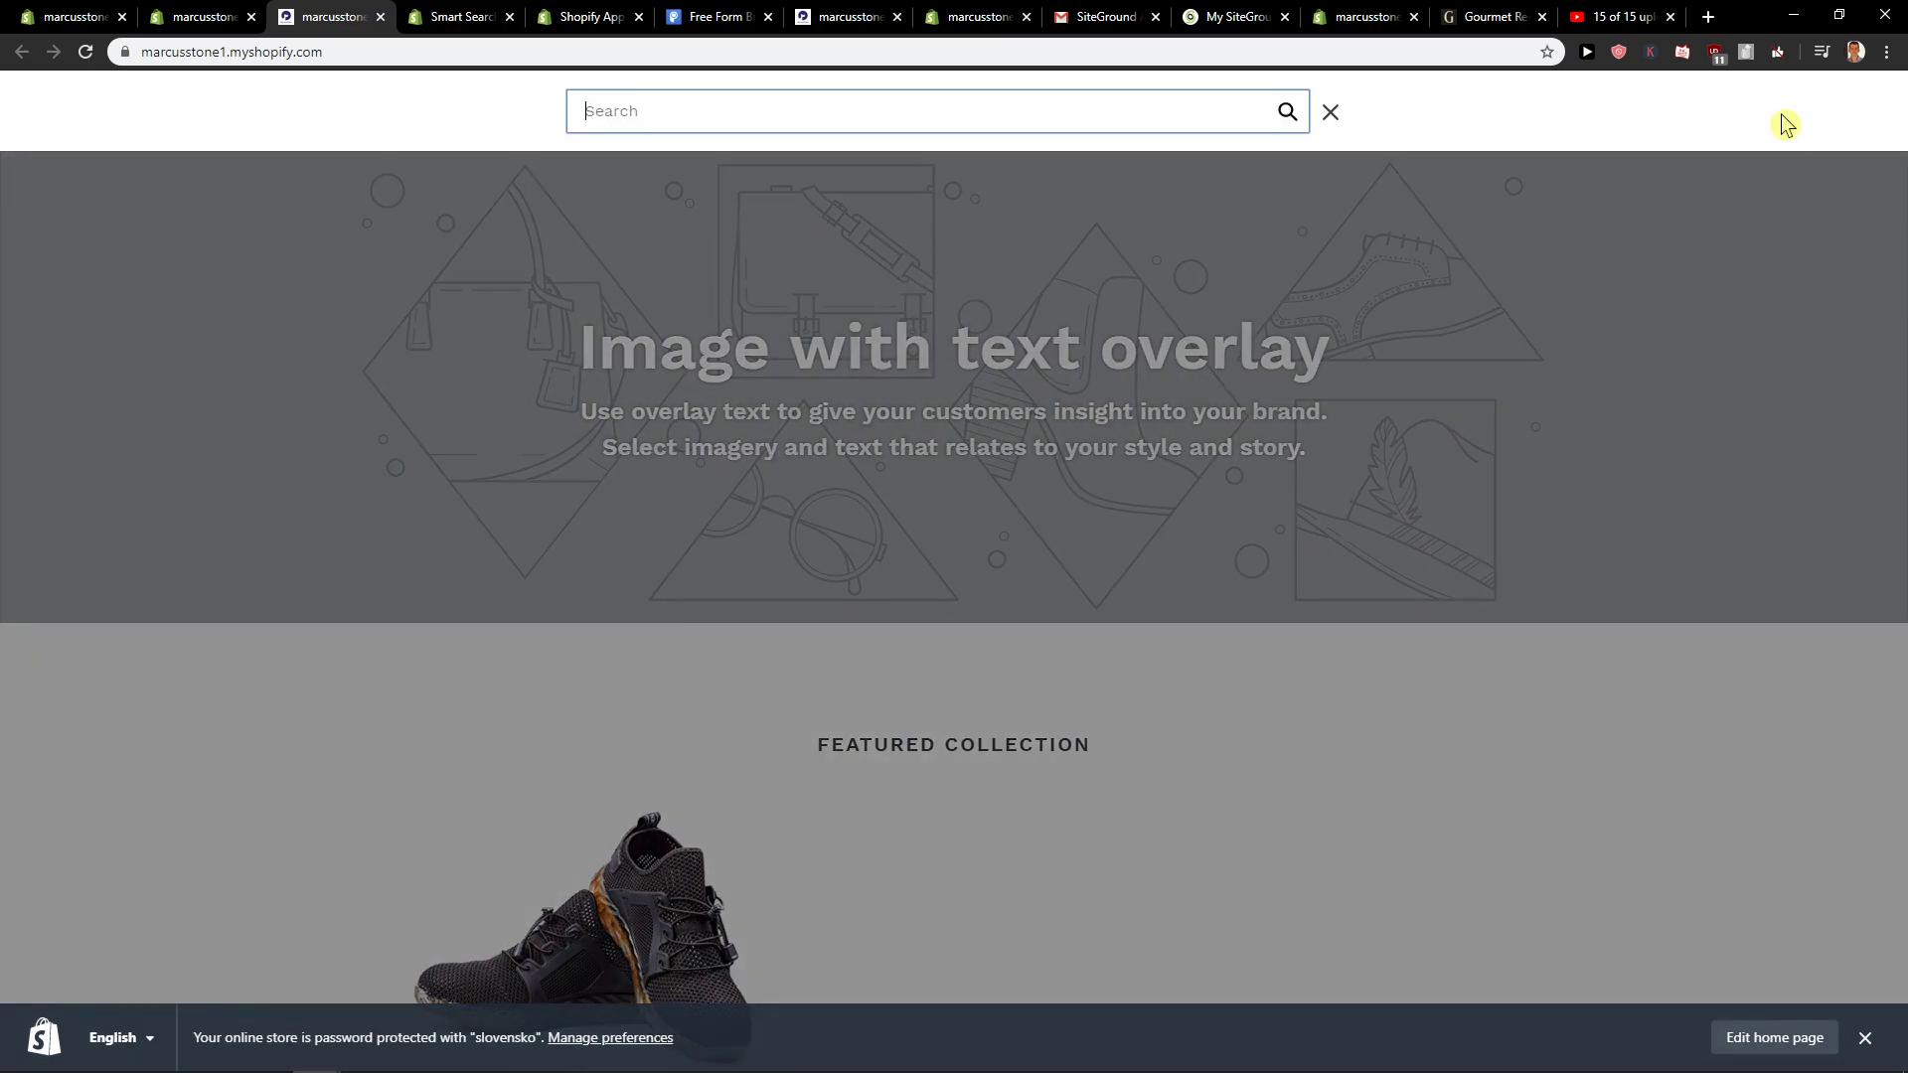
text(sho)
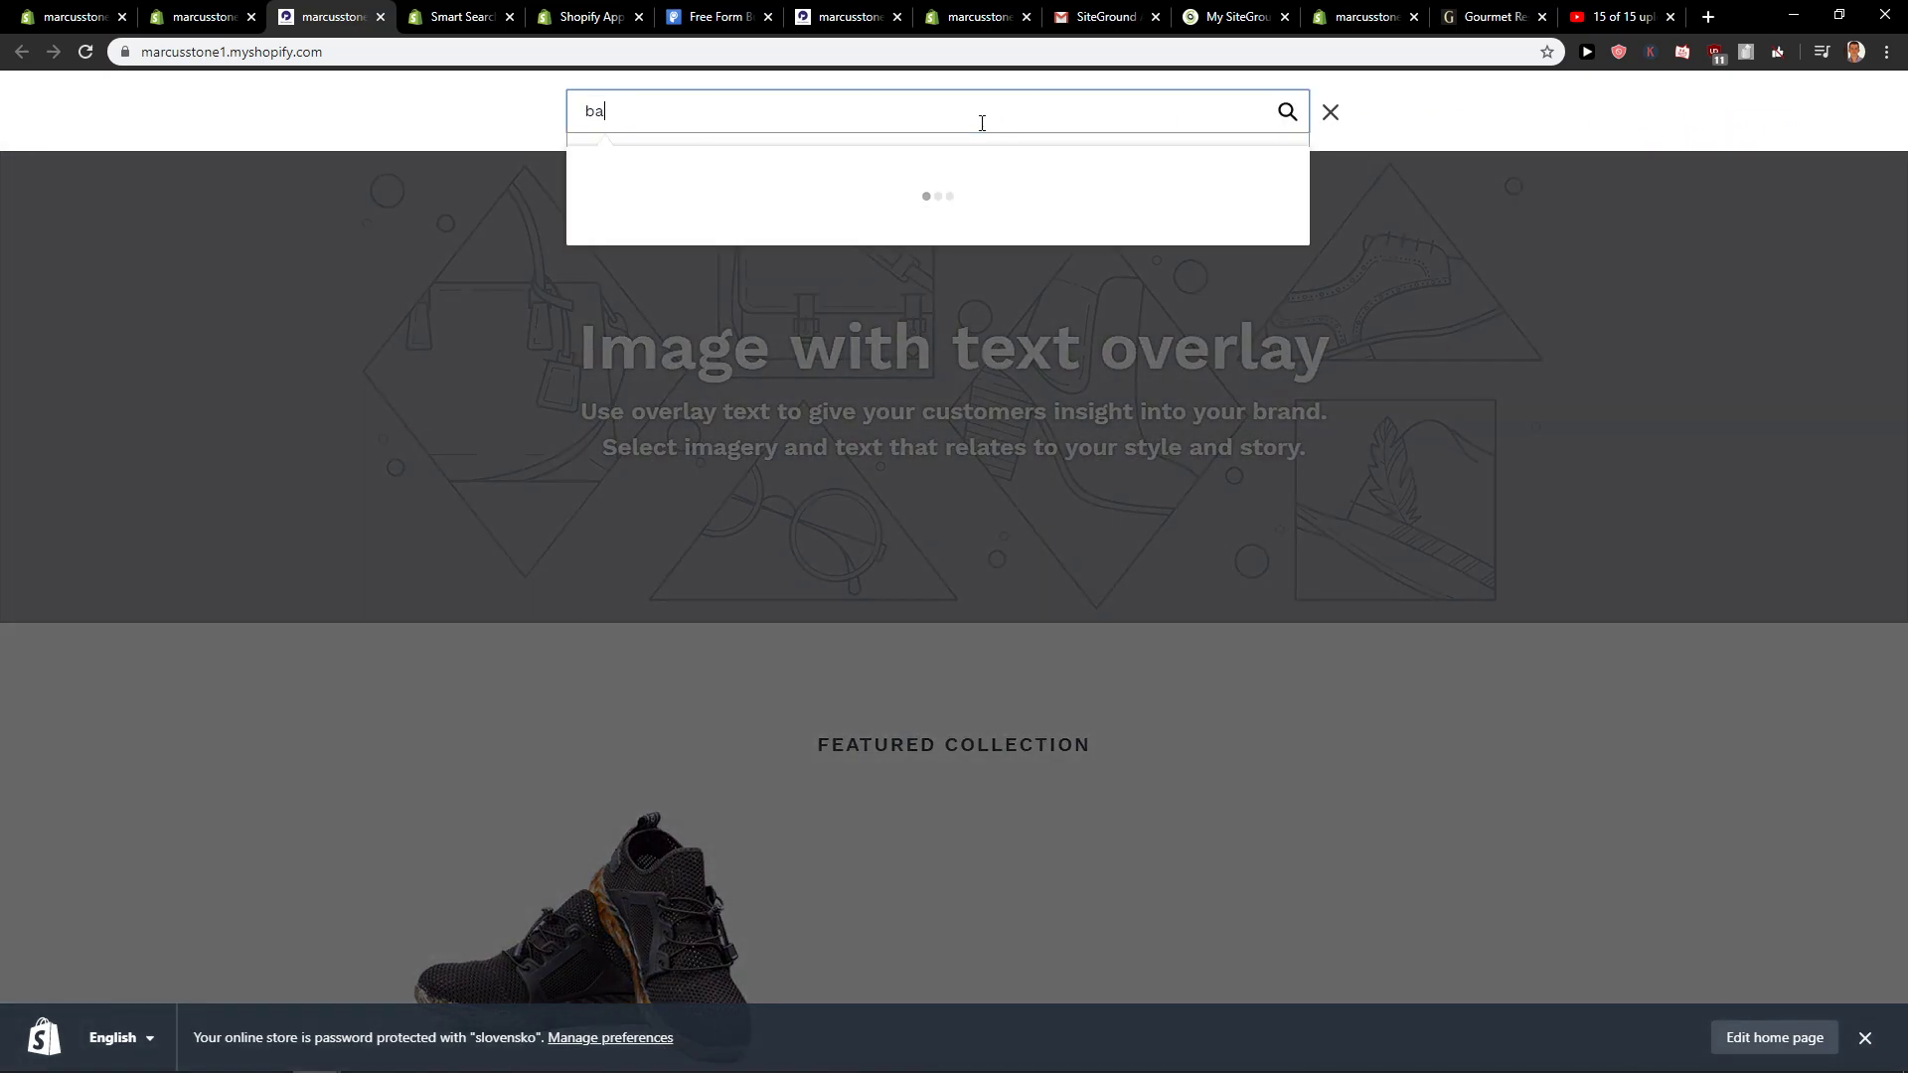
key(BackSpace)
key(BackSpace)
key(BackSpace)
text(sho)
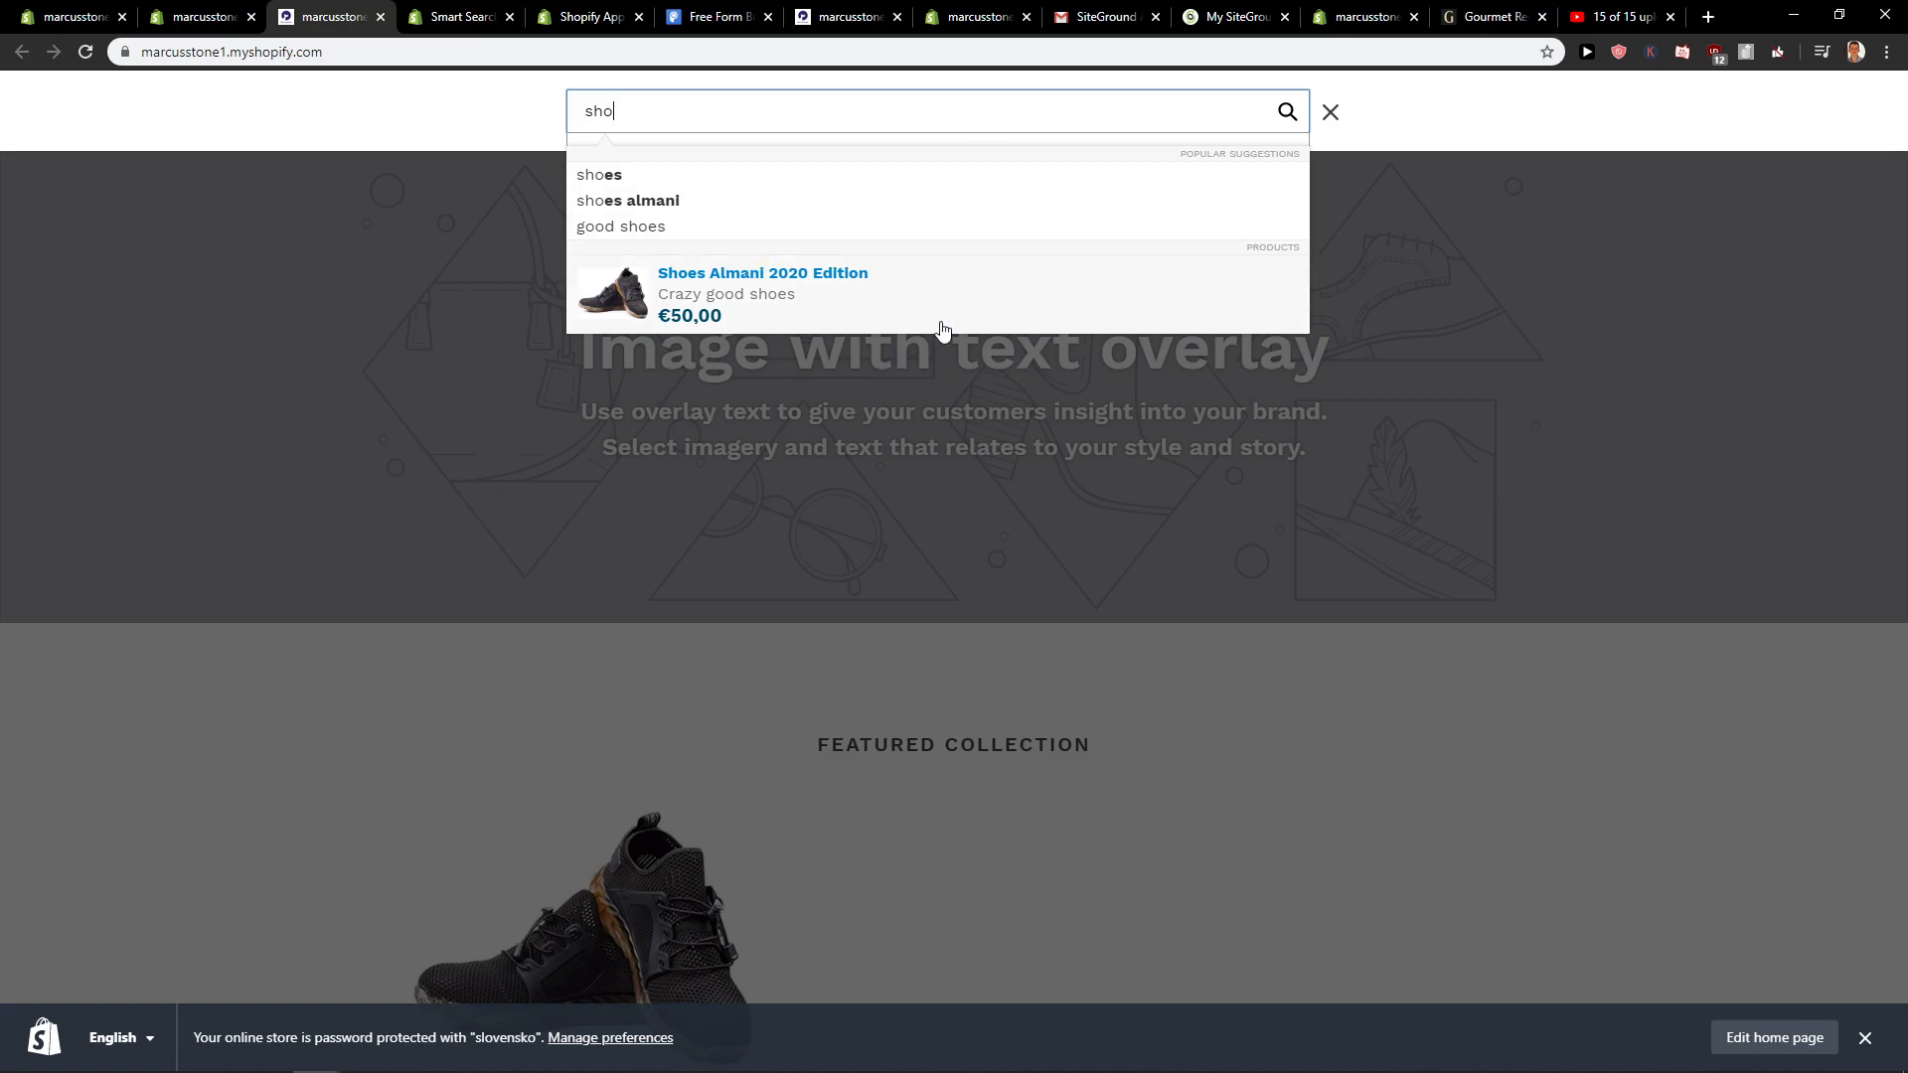
Open Shoes Almani 2020 Edition from the results, then return to the store homepage
click(980, 303)
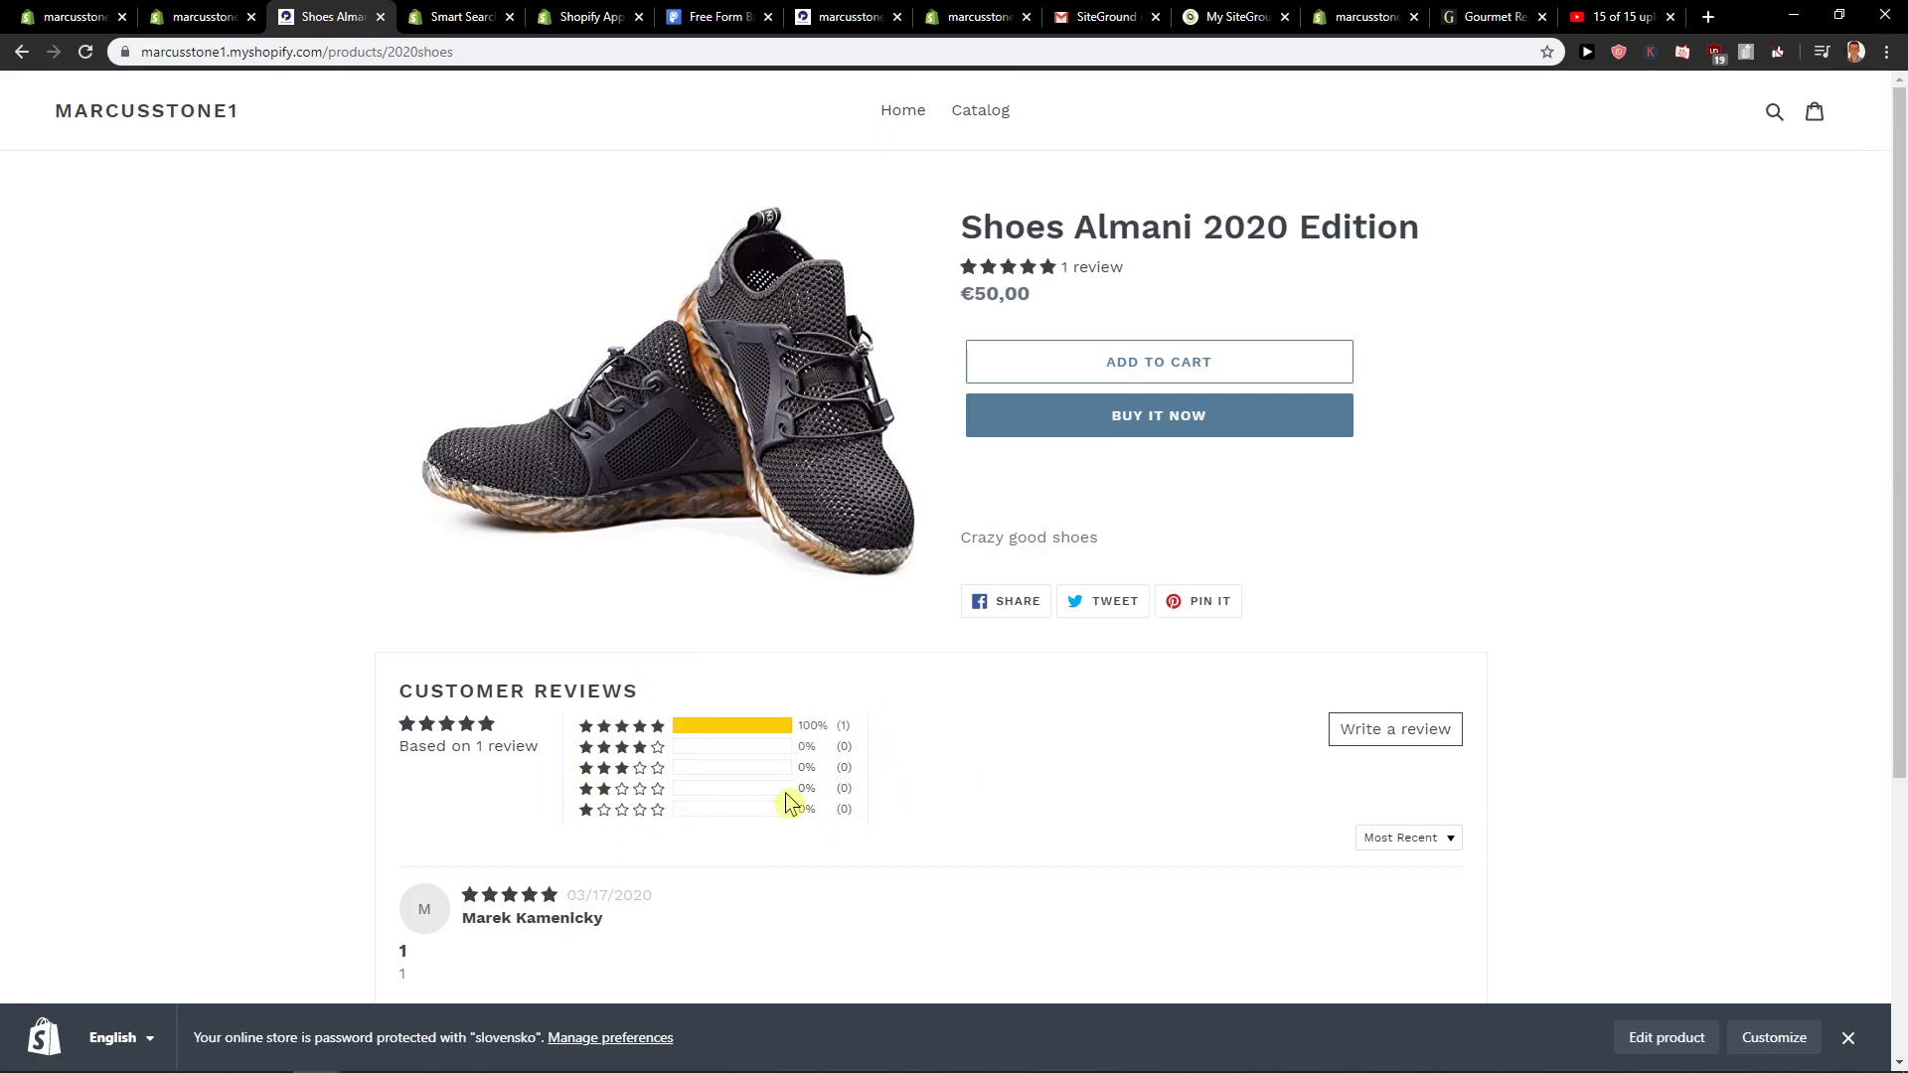
click(200, 121)
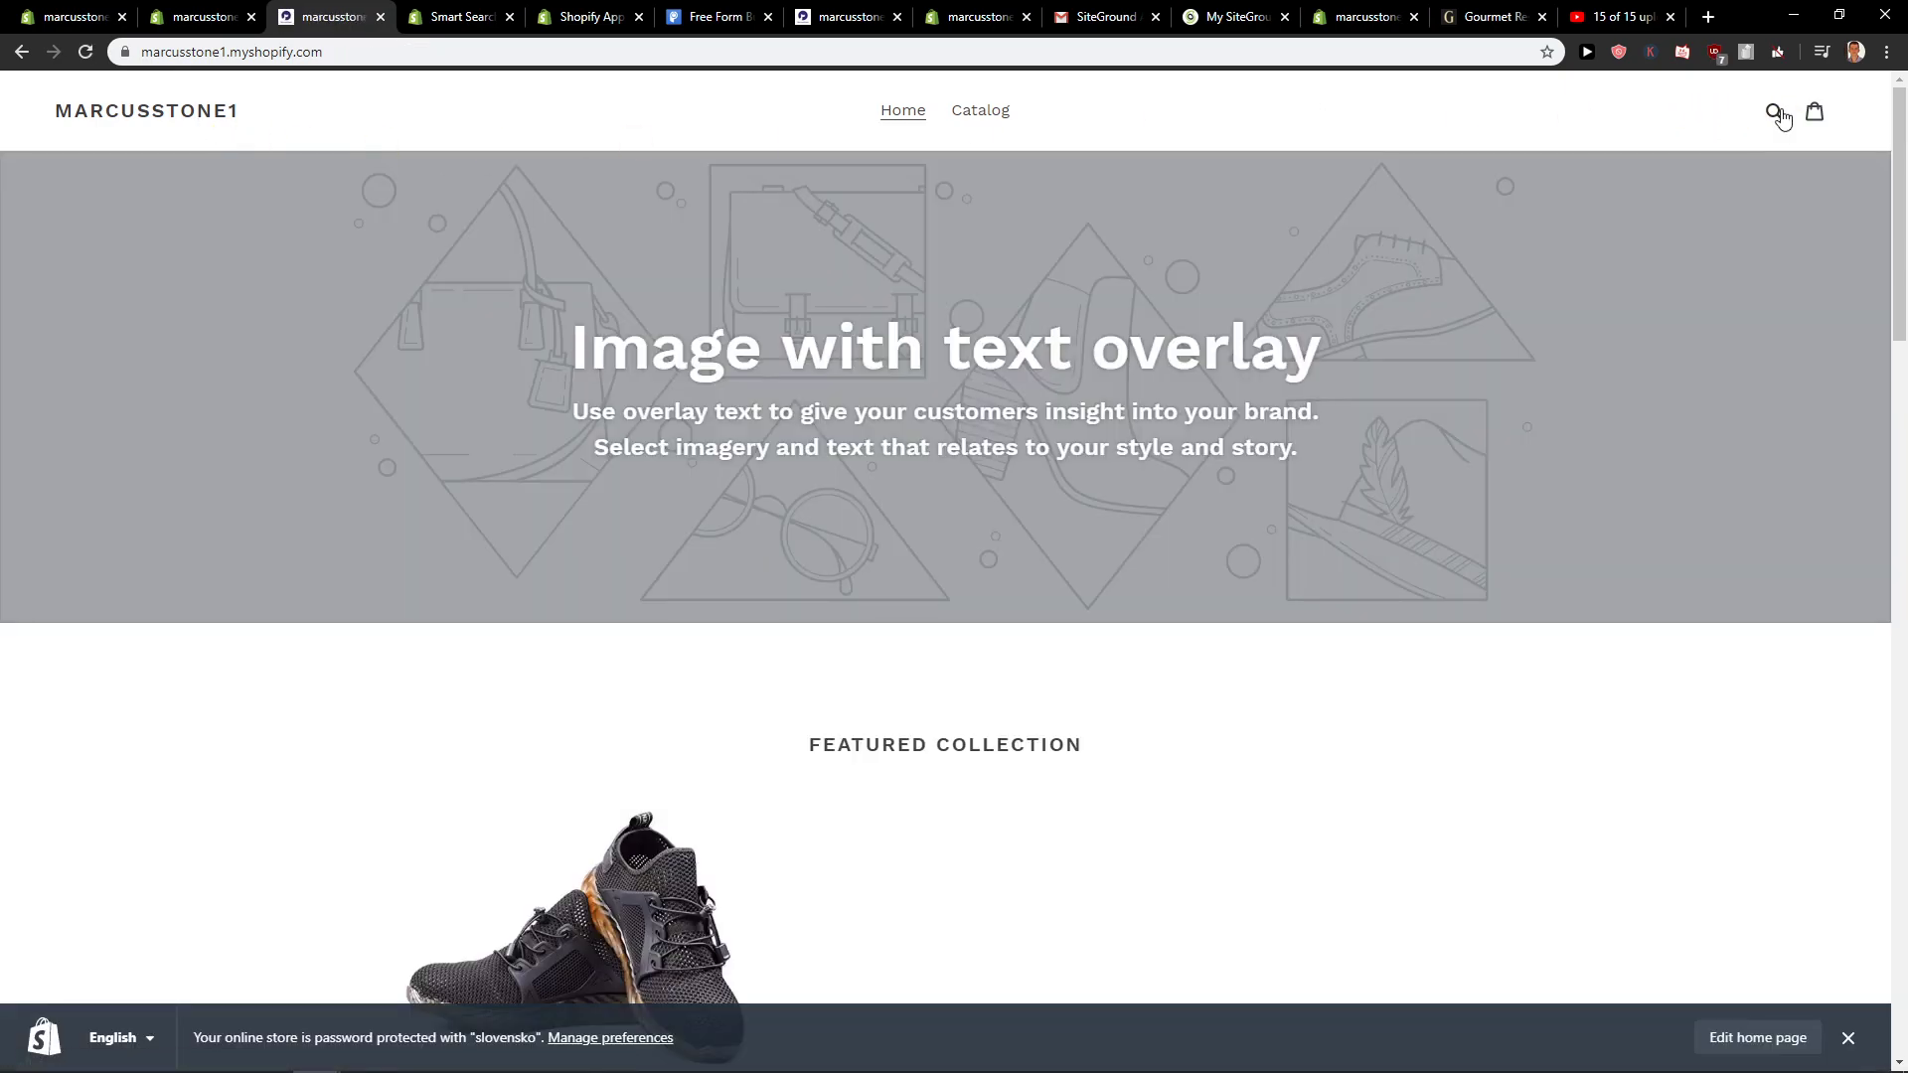
click(723, 17)
Review the listing's pricing: the Free Starter plan and the $9/month Pro 1 plan
click(489, 17)
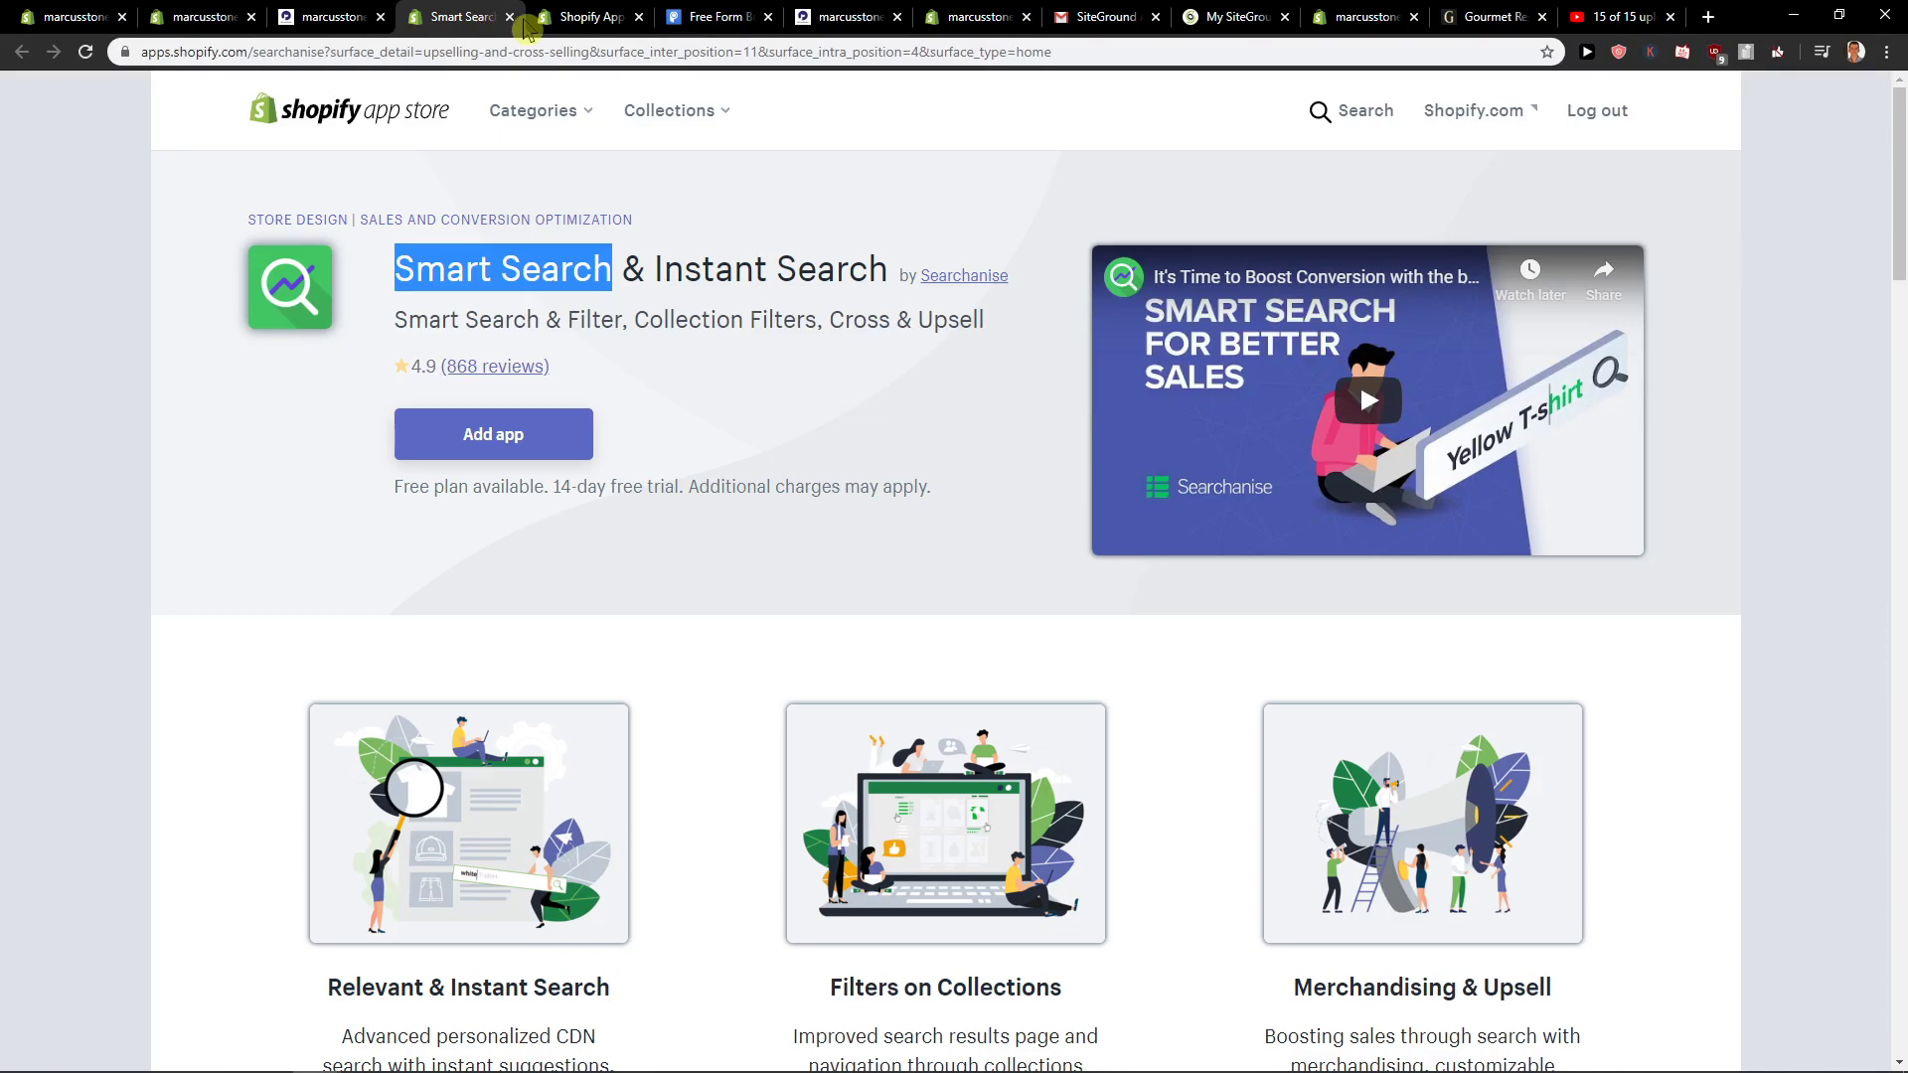
scroll(851, 407, down, 20)
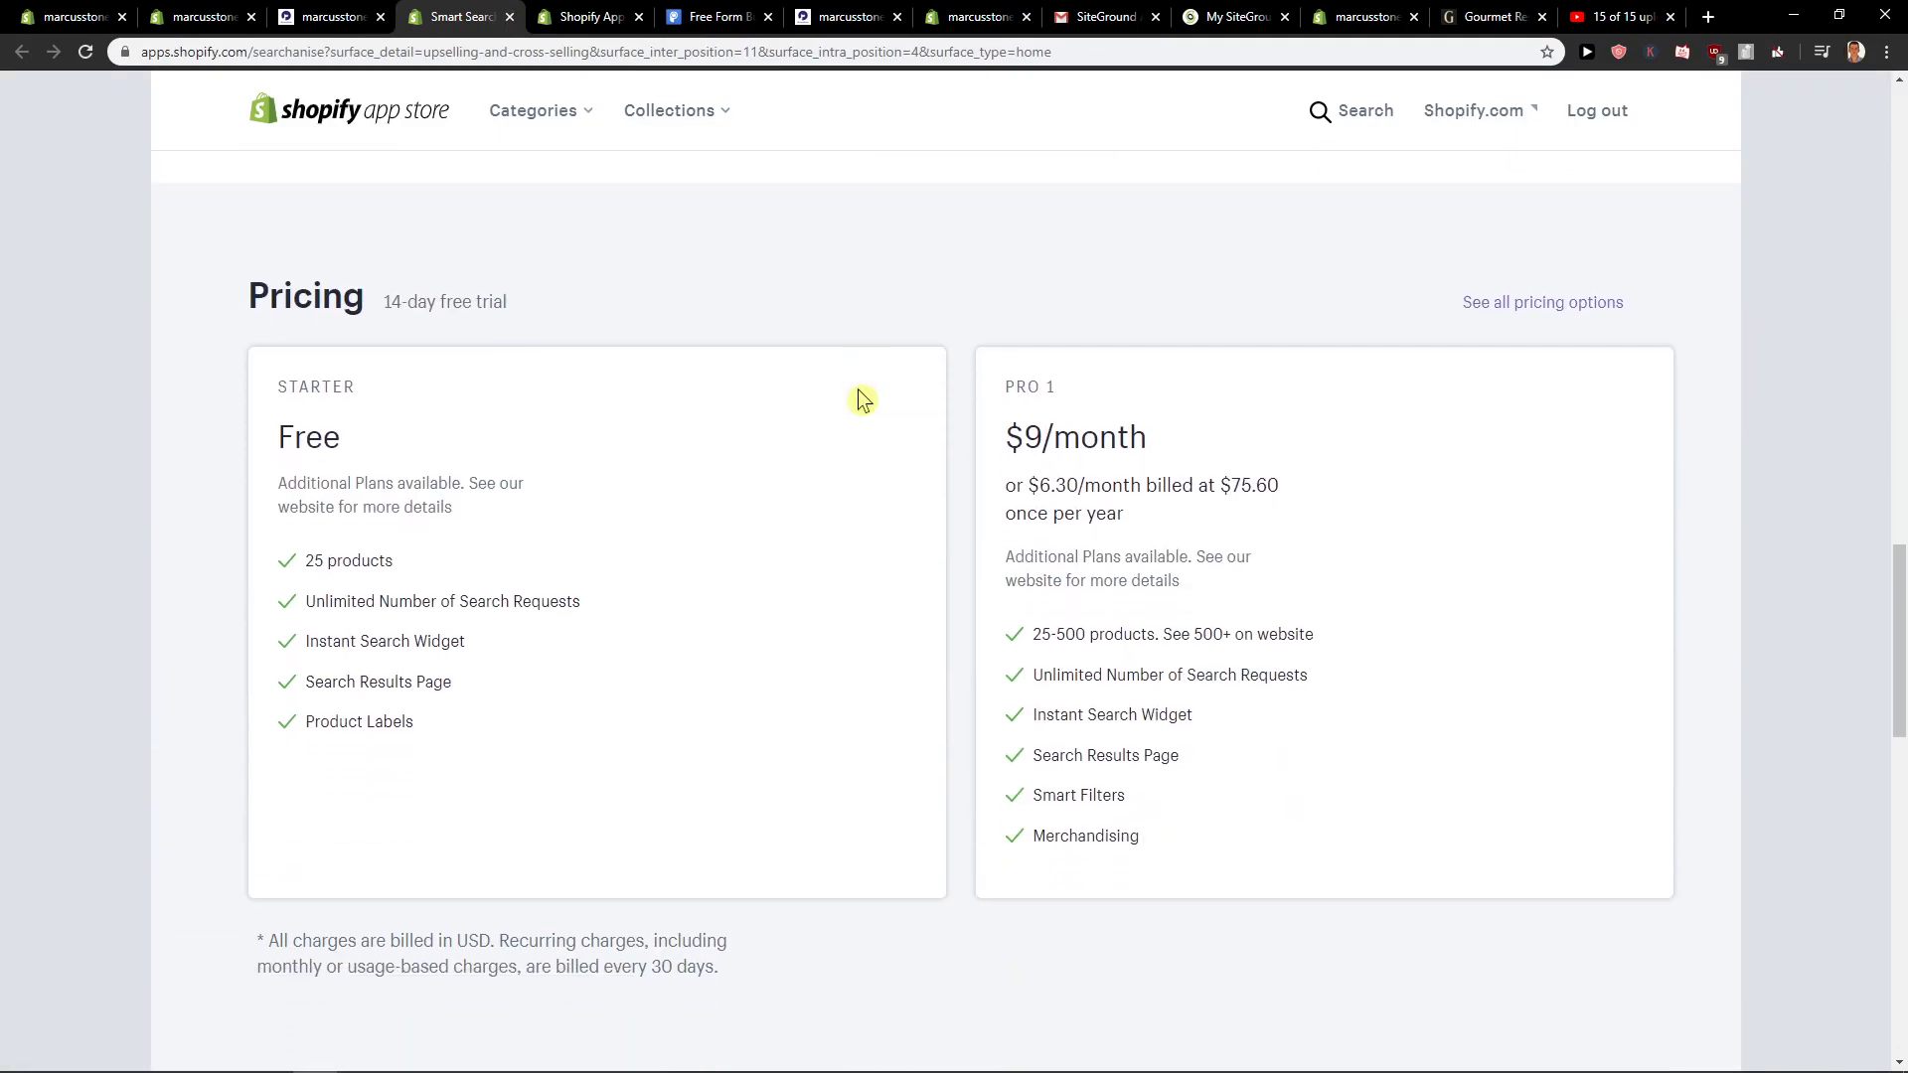
drag(278, 468, 526, 661)
click(318, 542)
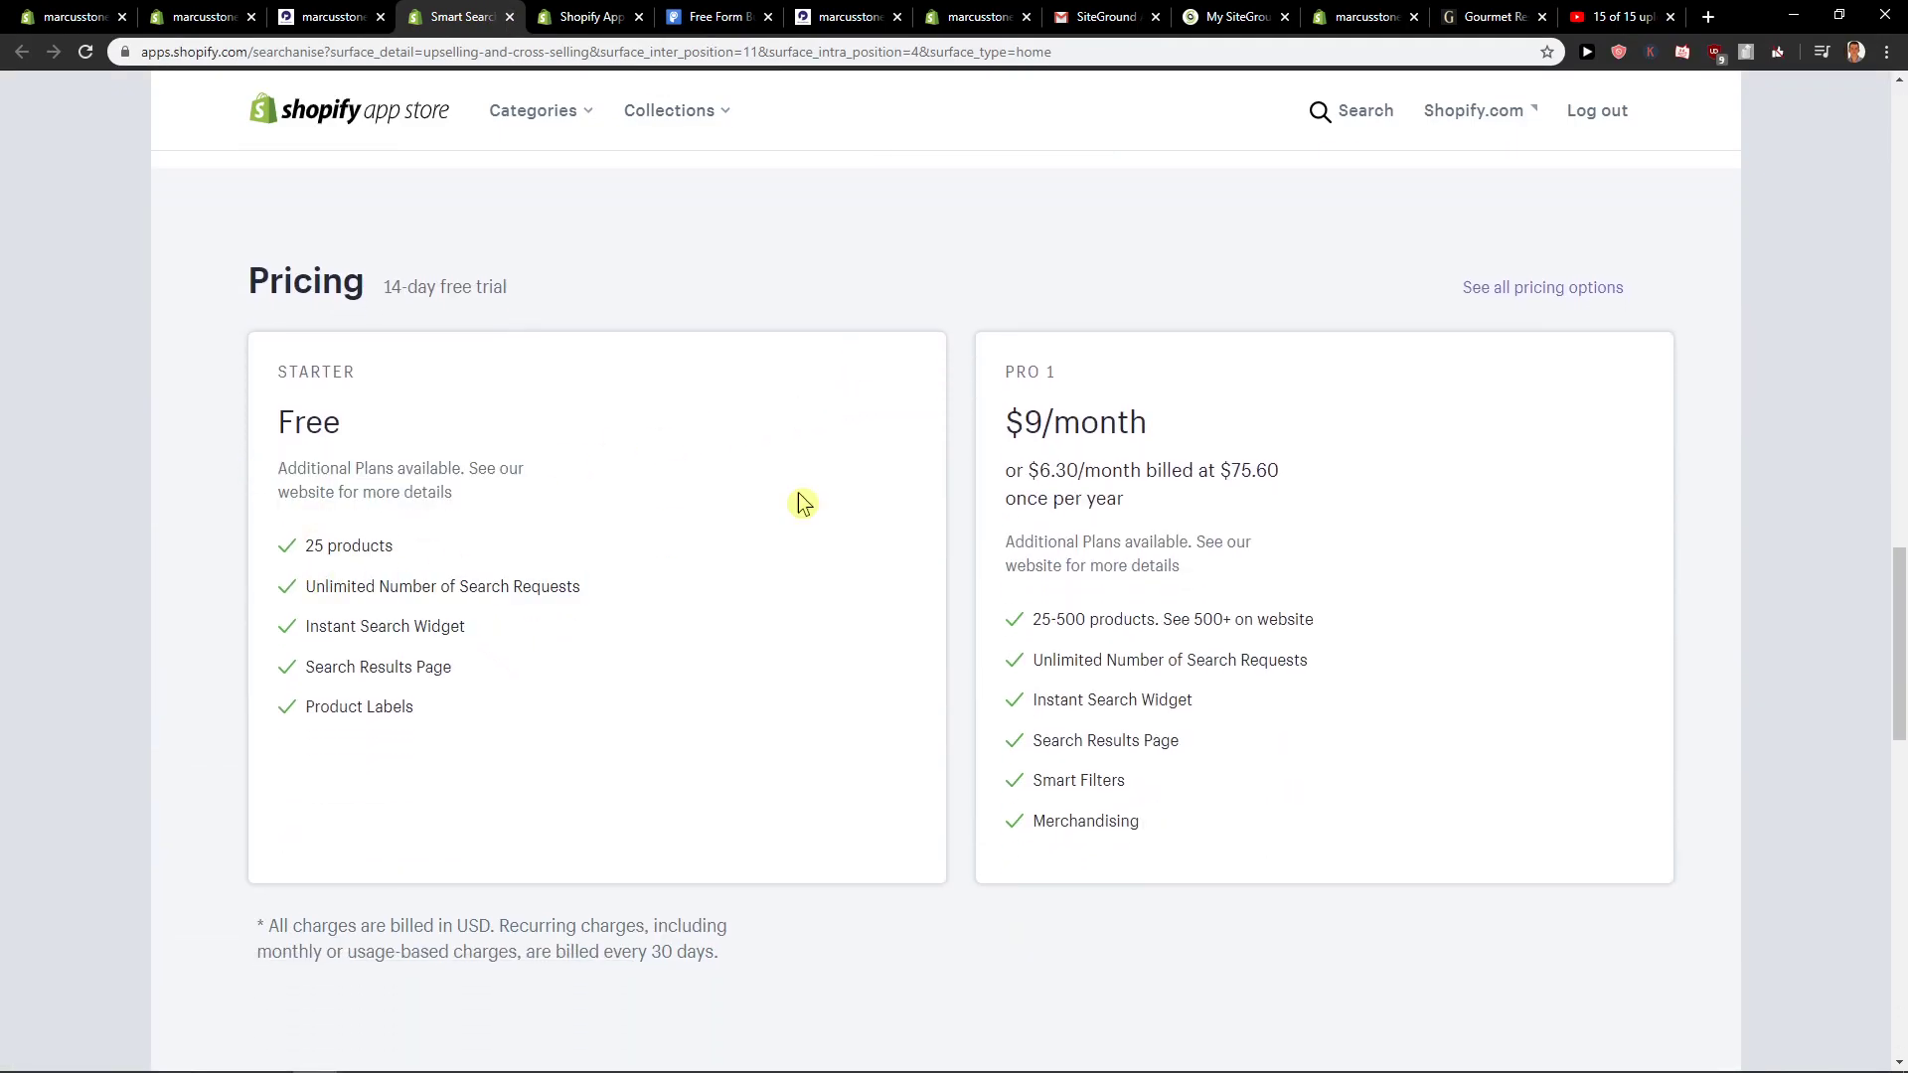
drag(1010, 422, 1223, 430)
click(1223, 434)
key(Home)
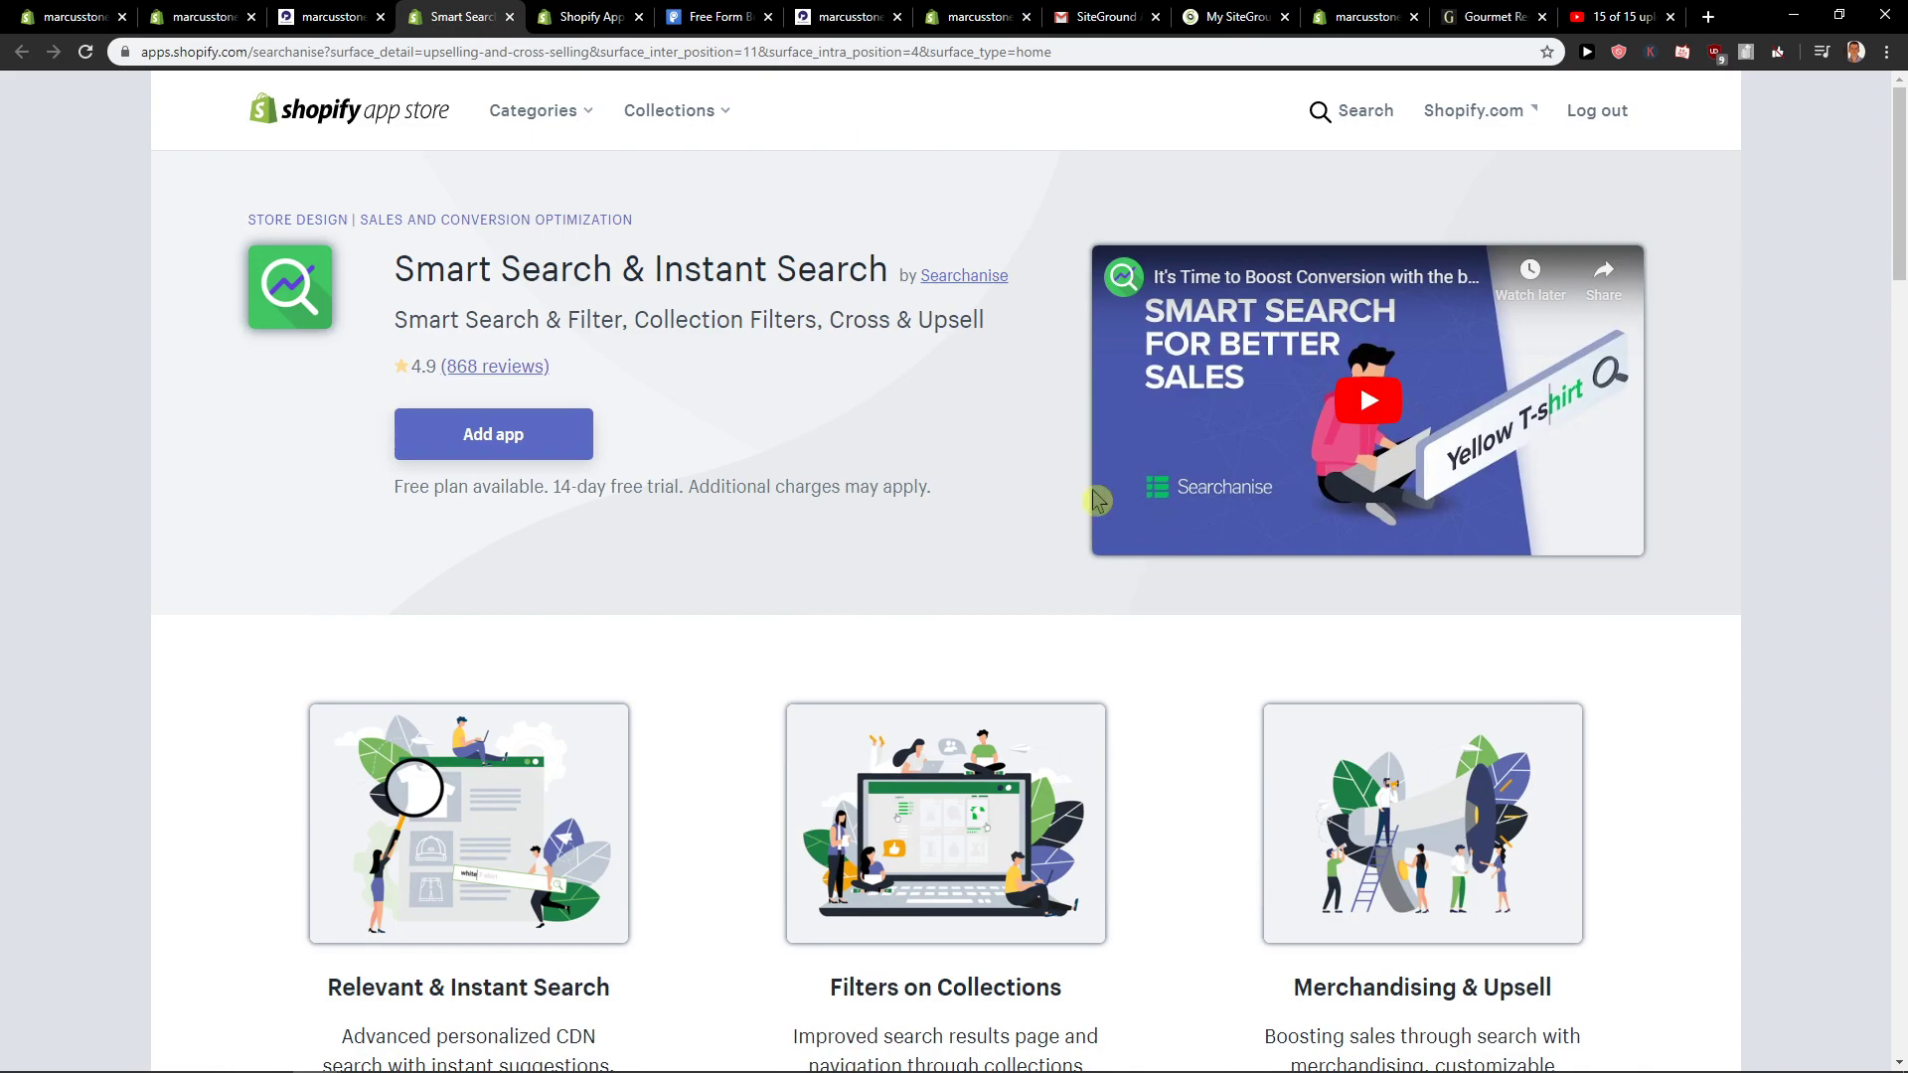
scroll(540, 159, down, 2)
In the app admin, look over the Filters on collections and Upsell & Cross-sell pages
click(333, 17)
click(204, 17)
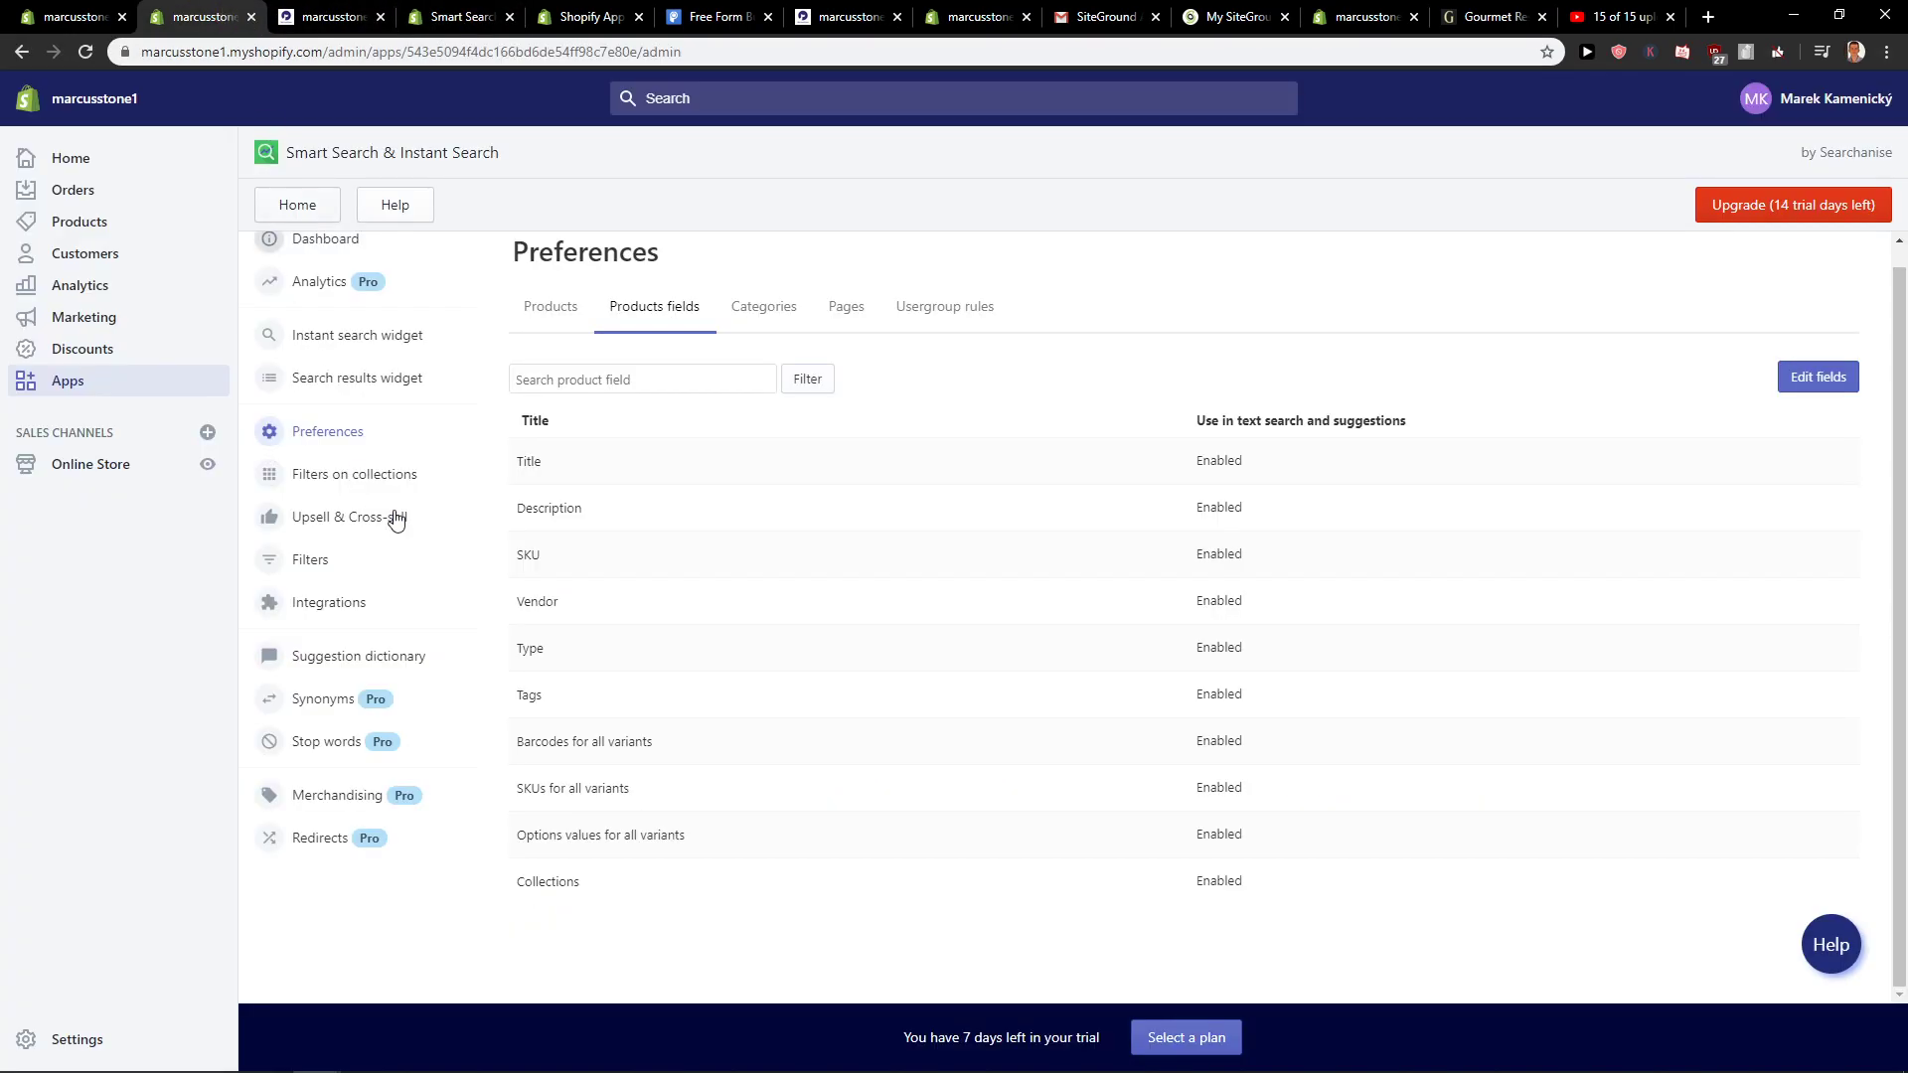
click(388, 492)
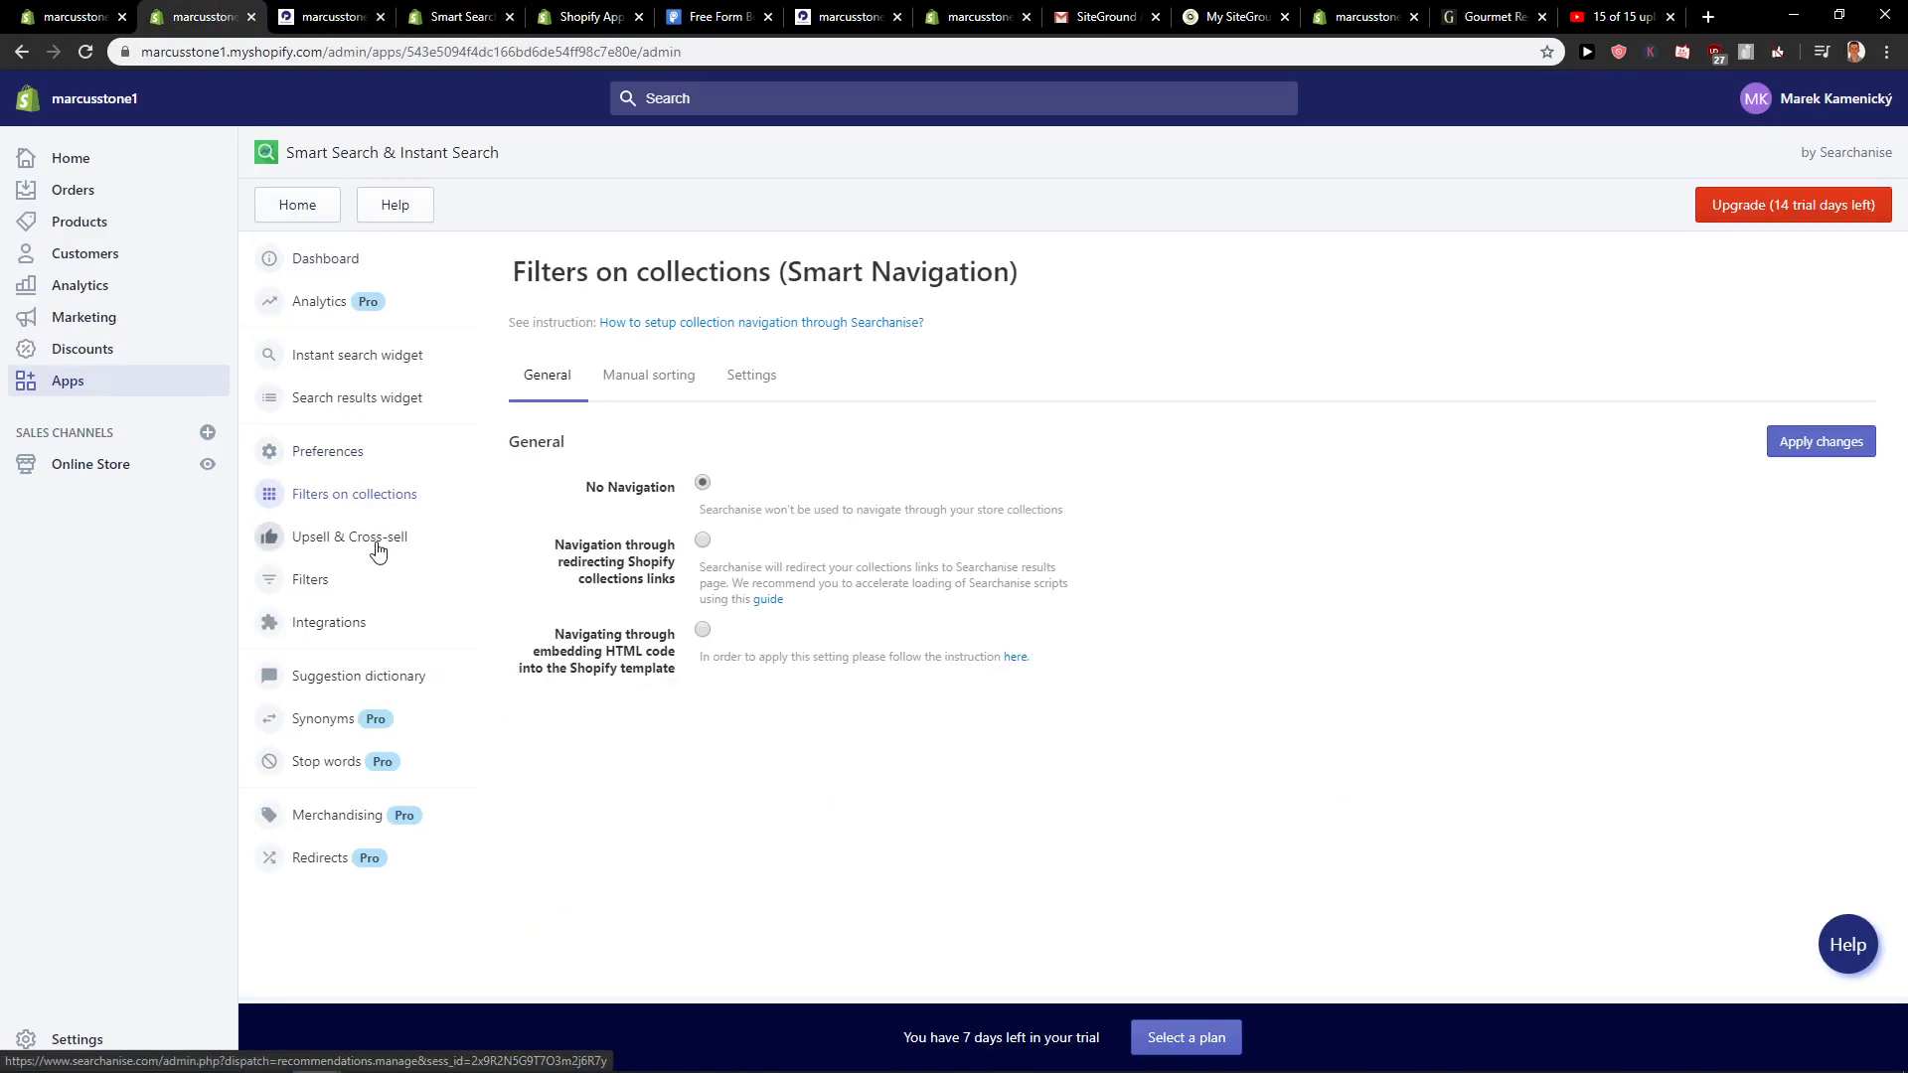
click(378, 548)
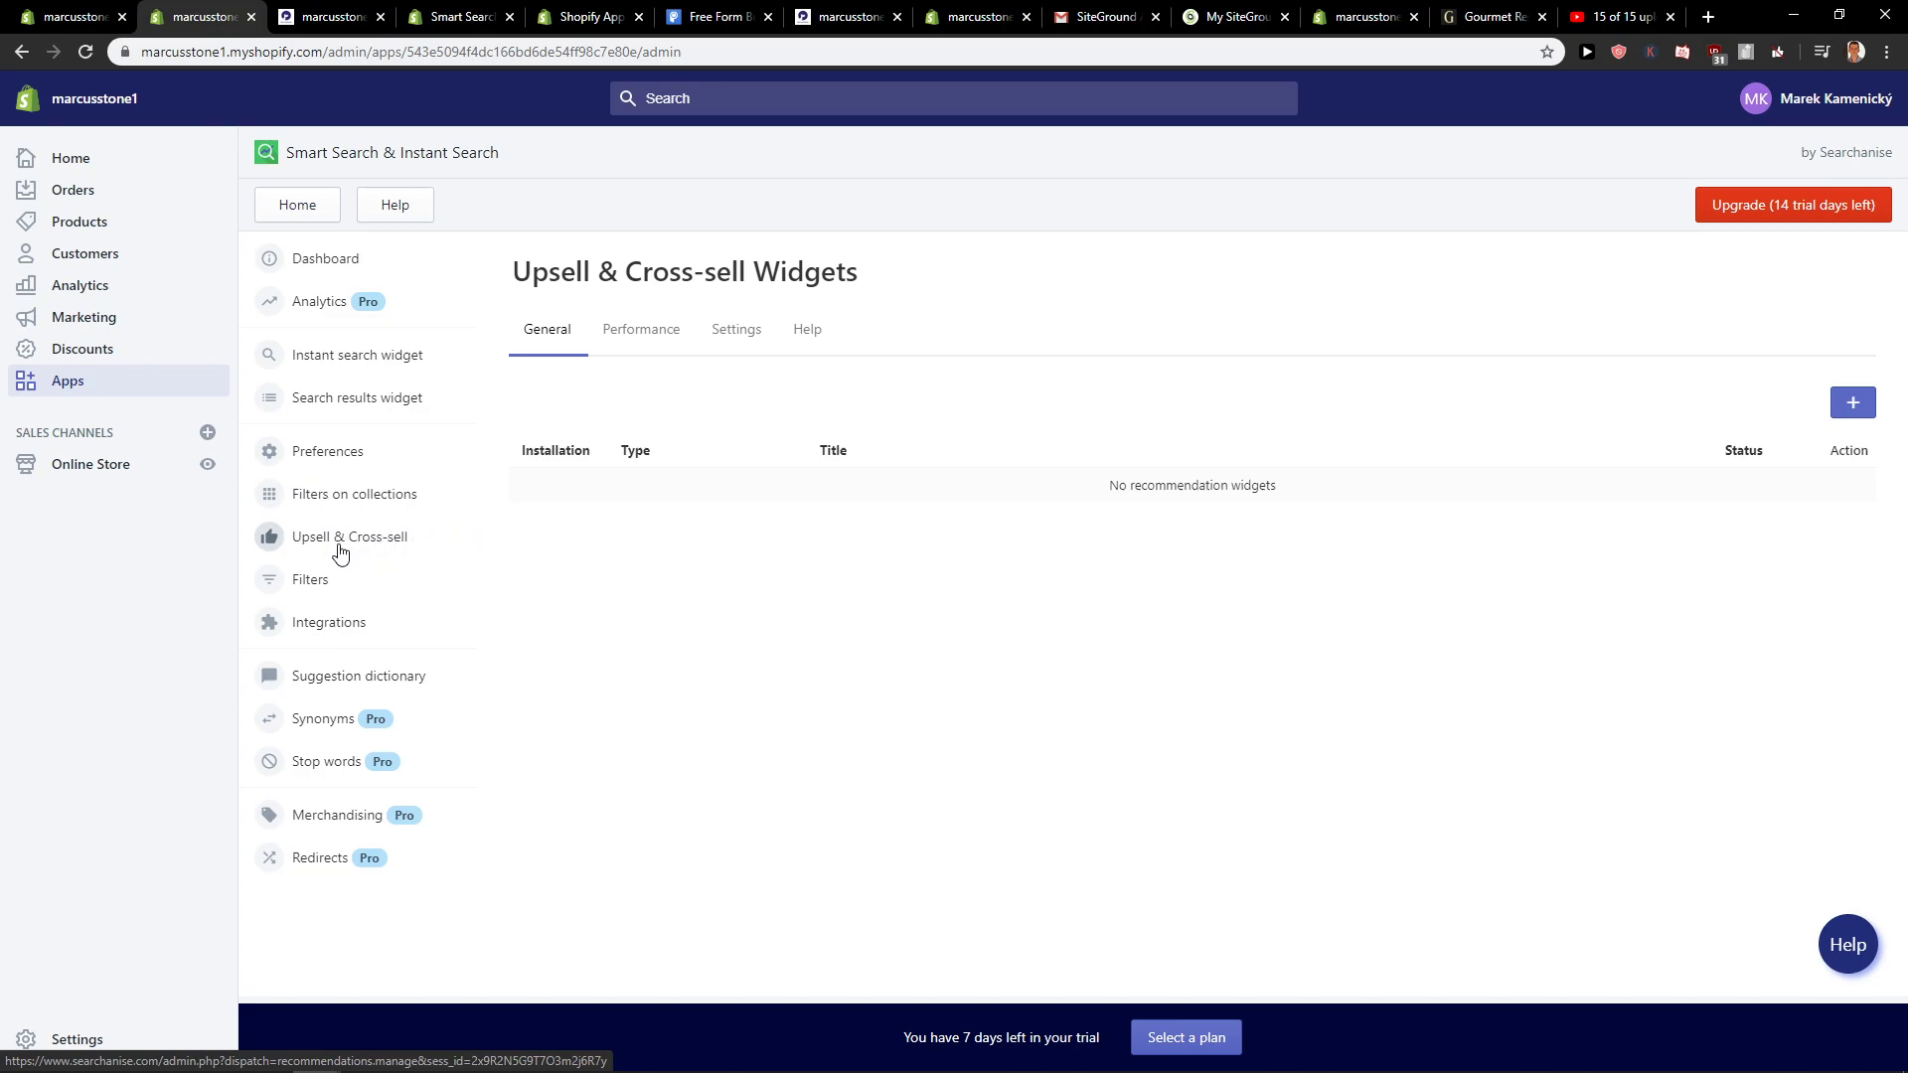
Try Featured then New Products types on a new recommendation widget, unsaved, then view Filters
click(1852, 402)
click(785, 388)
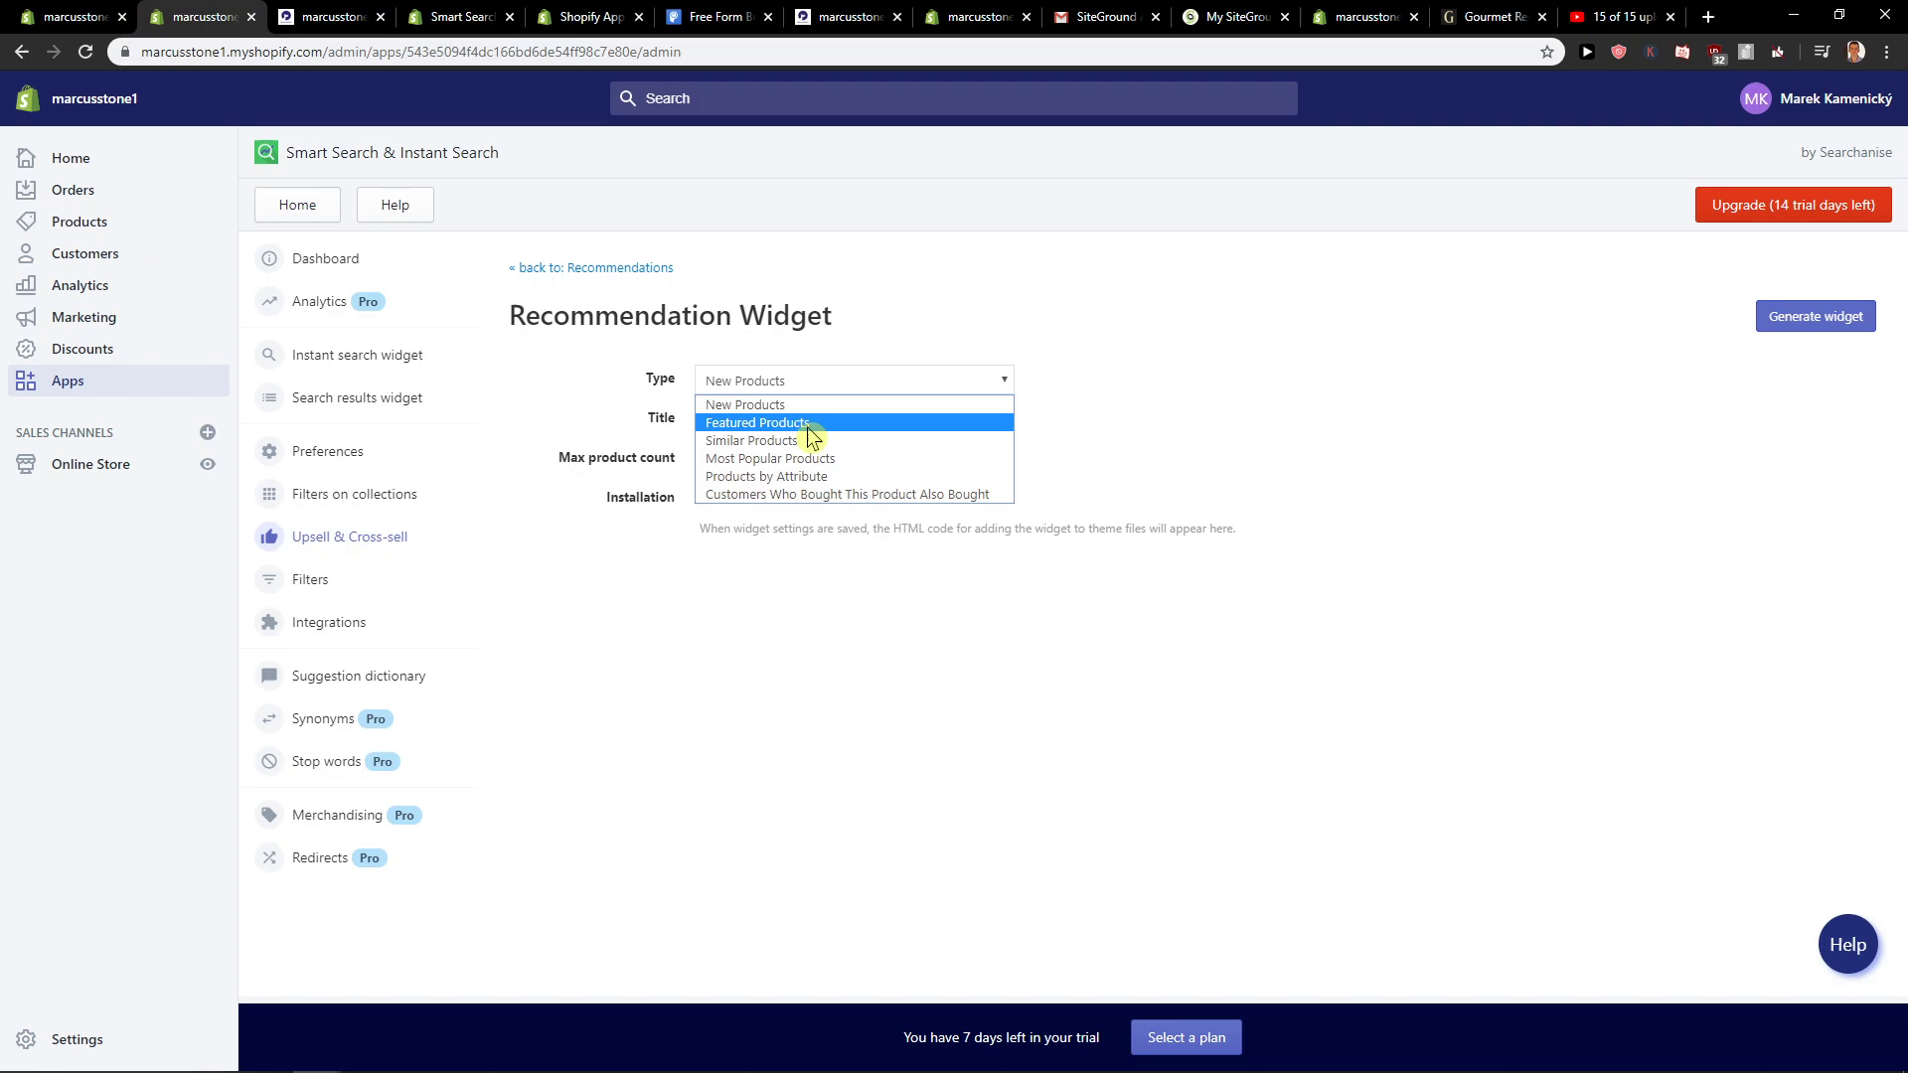
click(795, 421)
click(803, 425)
click(800, 381)
click(765, 395)
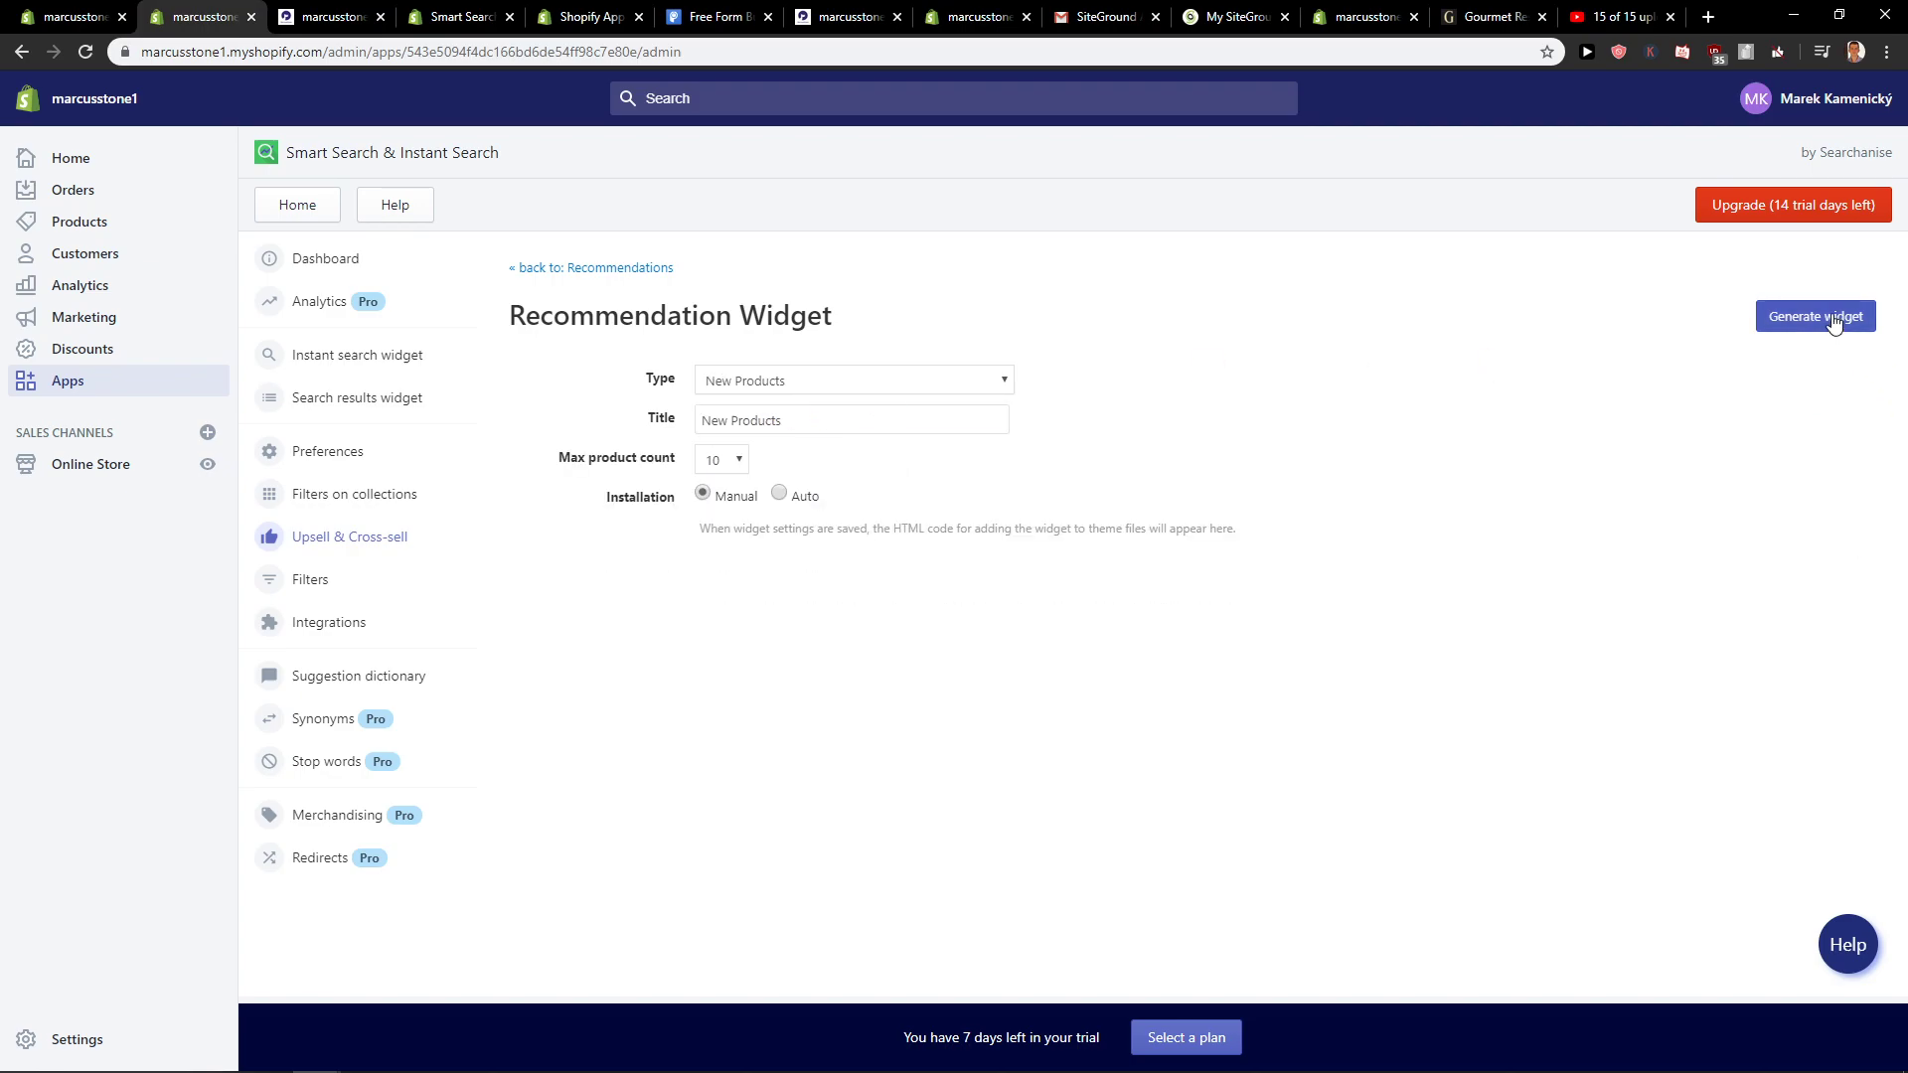
click(338, 581)
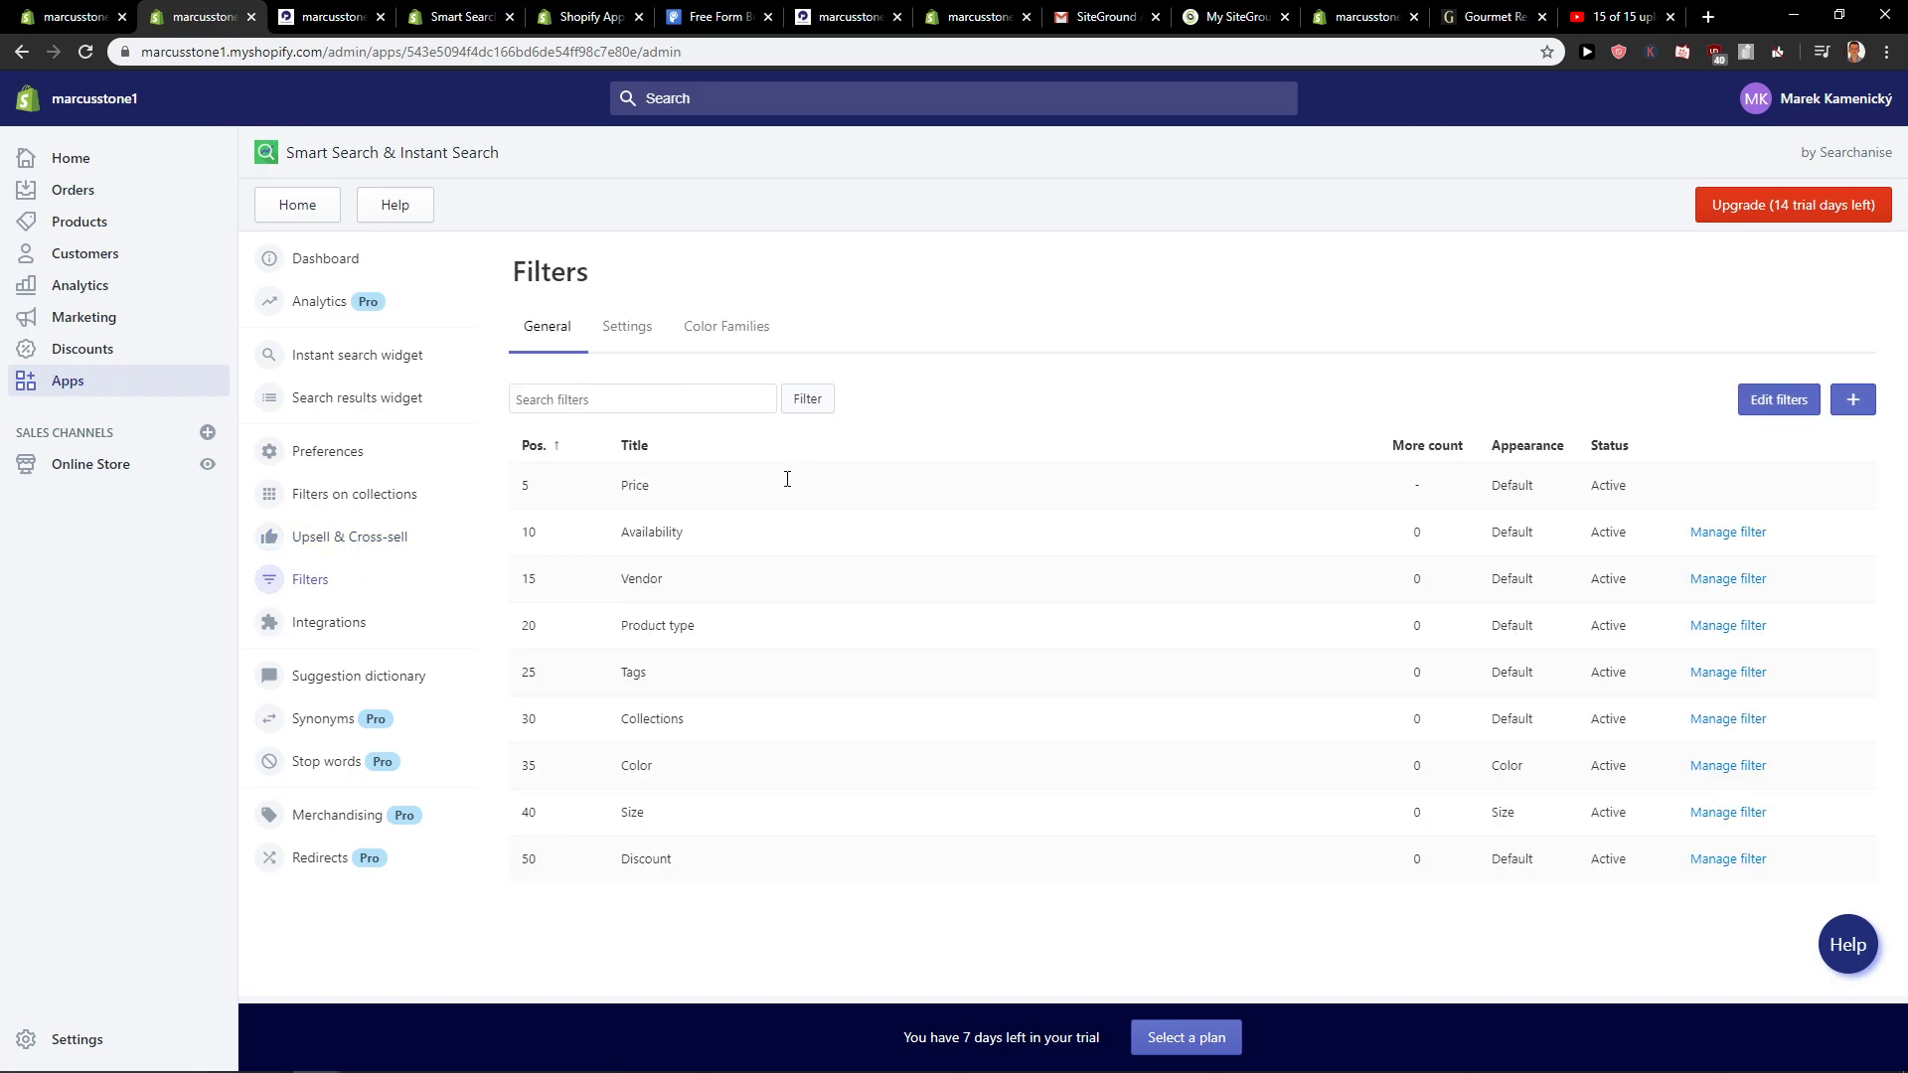
Make the filter table editable without changes, then view Analytics showing 0 searches for March 2020
click(1754, 405)
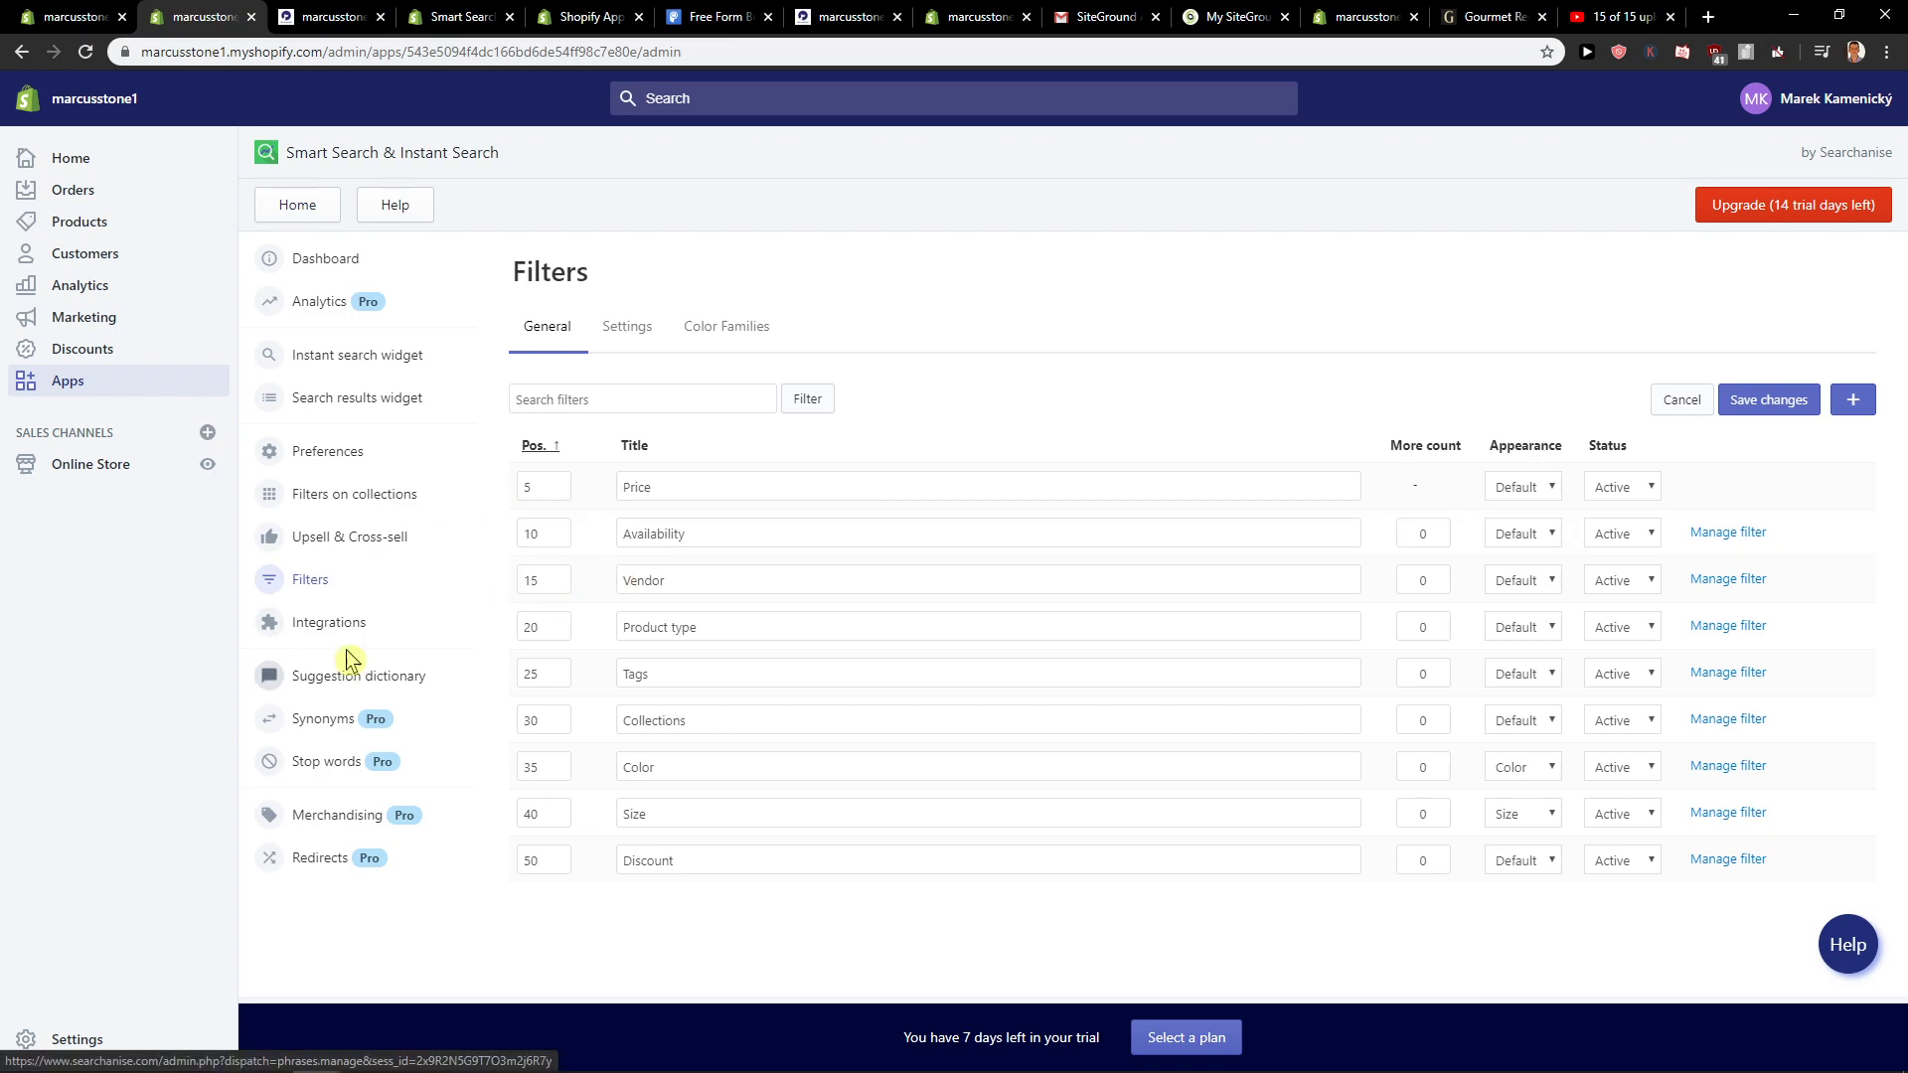
click(370, 402)
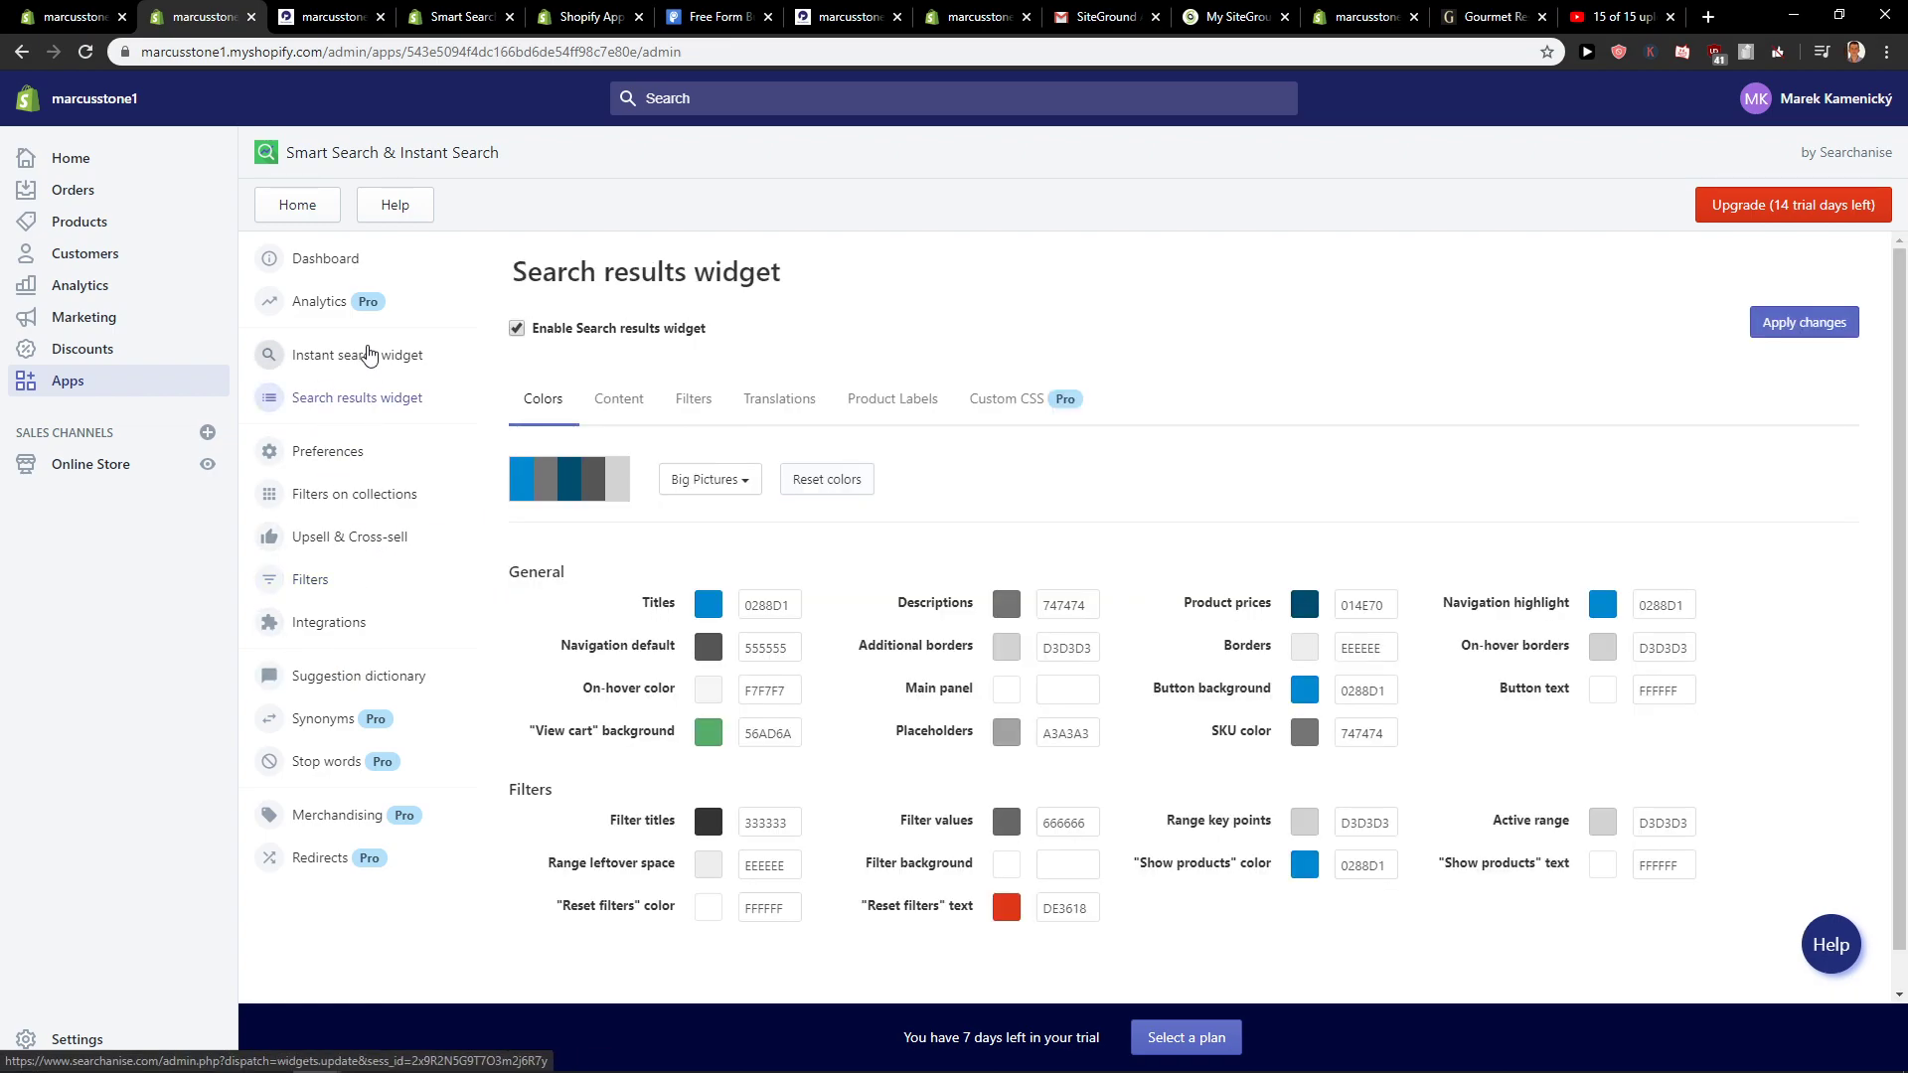
click(330, 310)
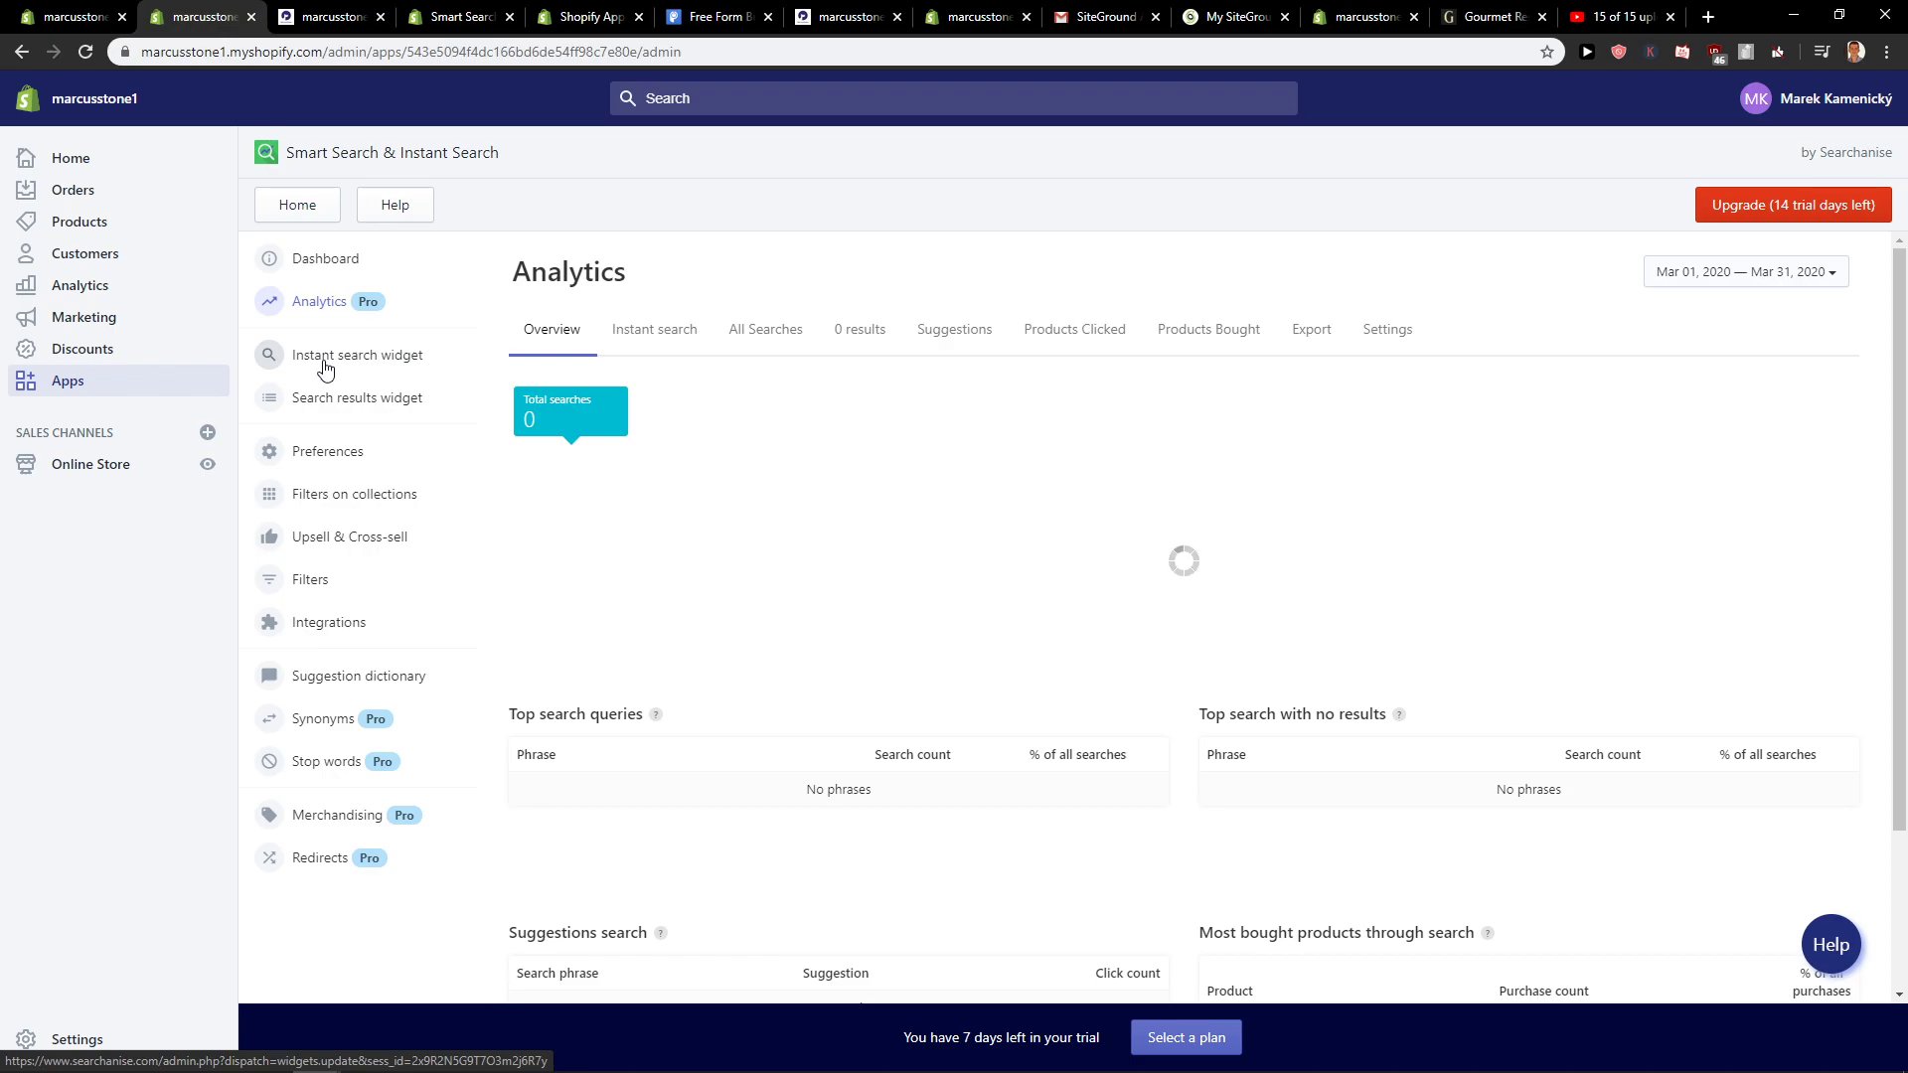
Play the Dashboard's '#2 Set up the basics' video, skip to 1:48 and pause it
click(319, 270)
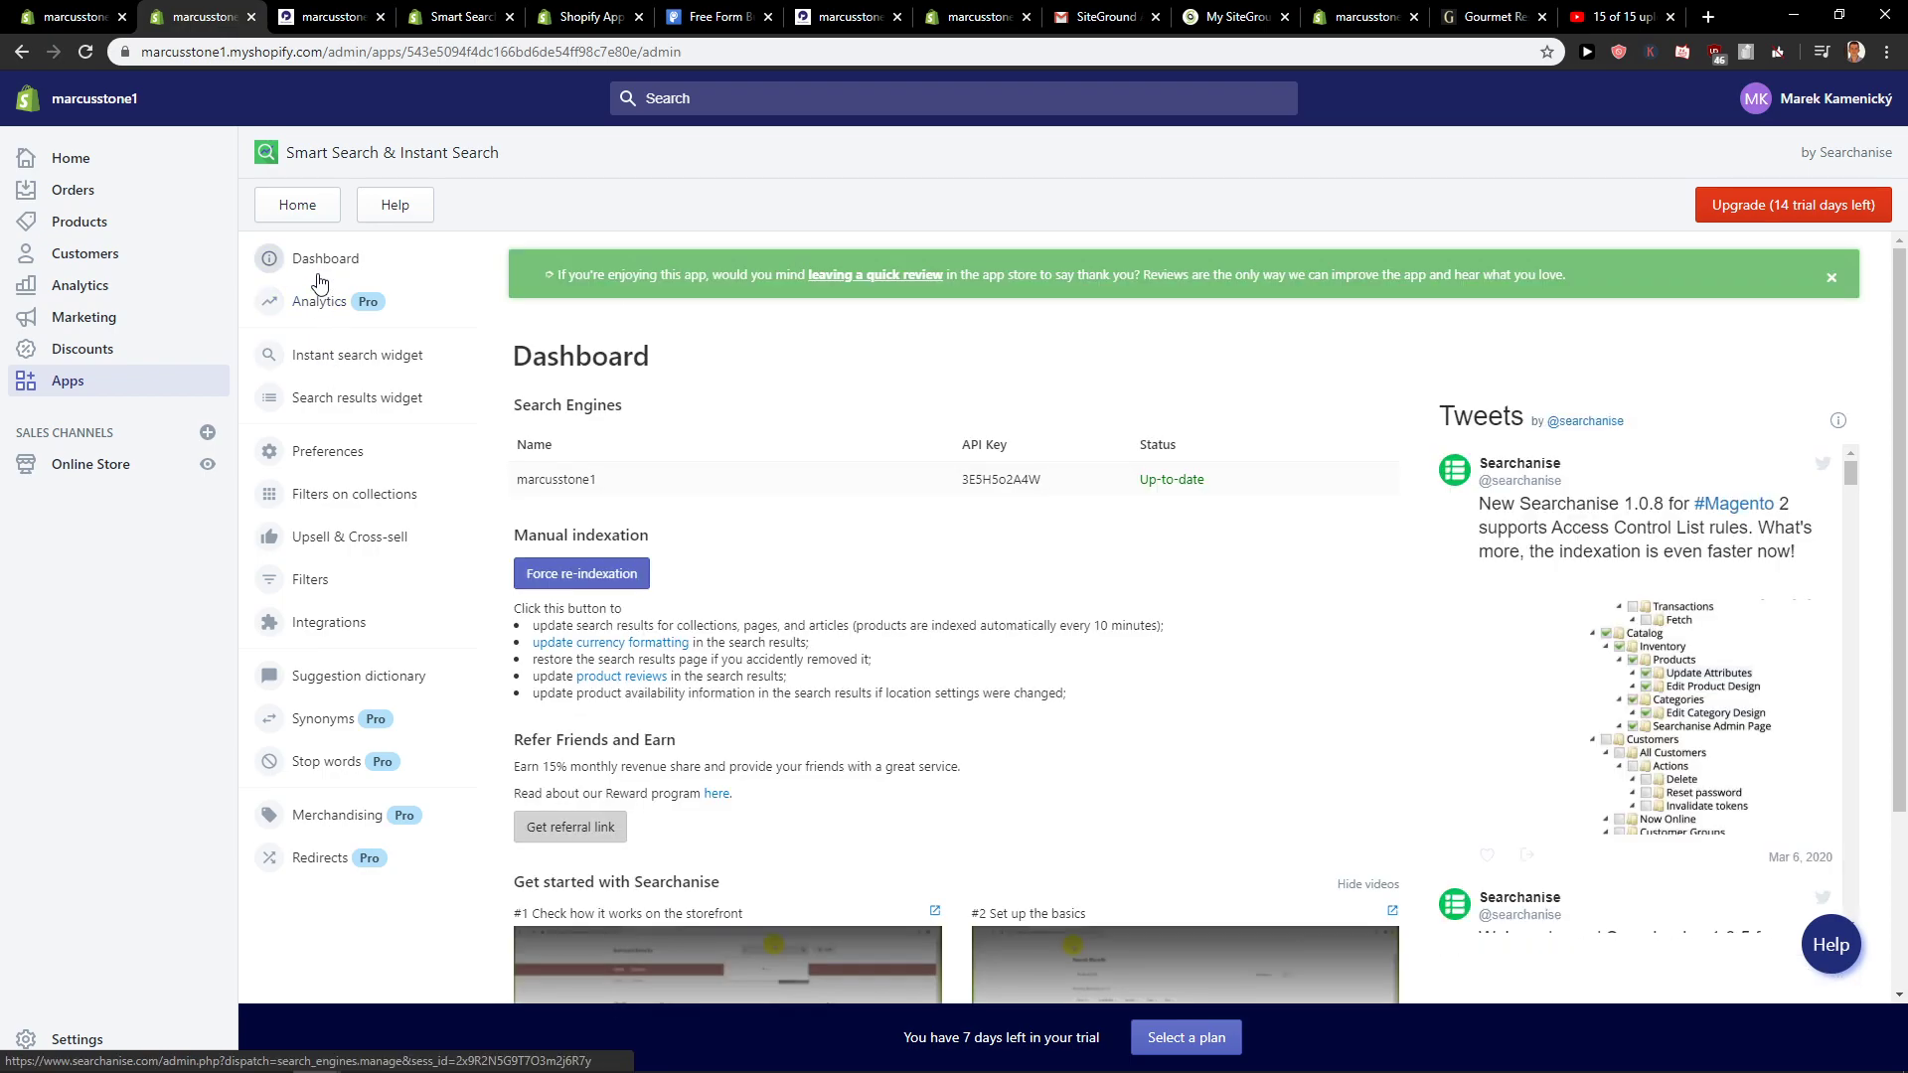
scroll(843, 708, down, 2)
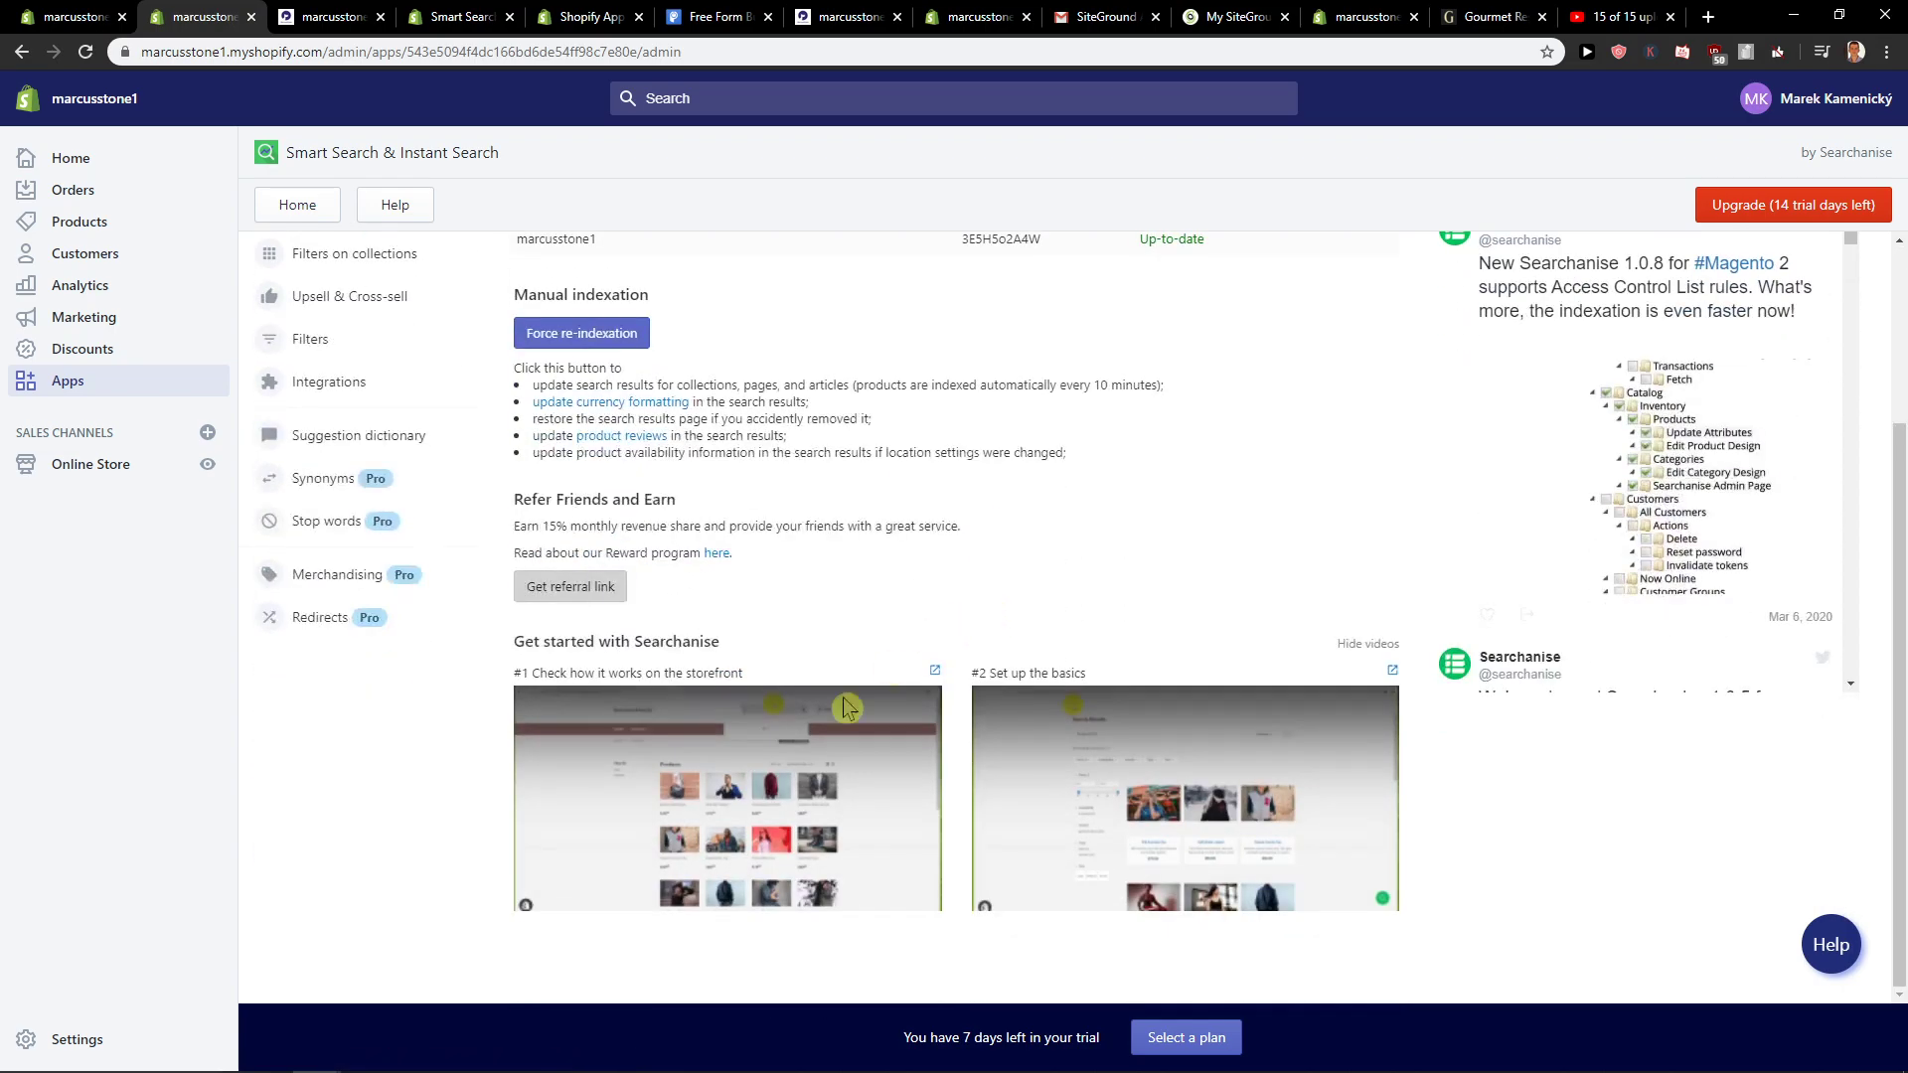
scroll(648, 782, up, 1)
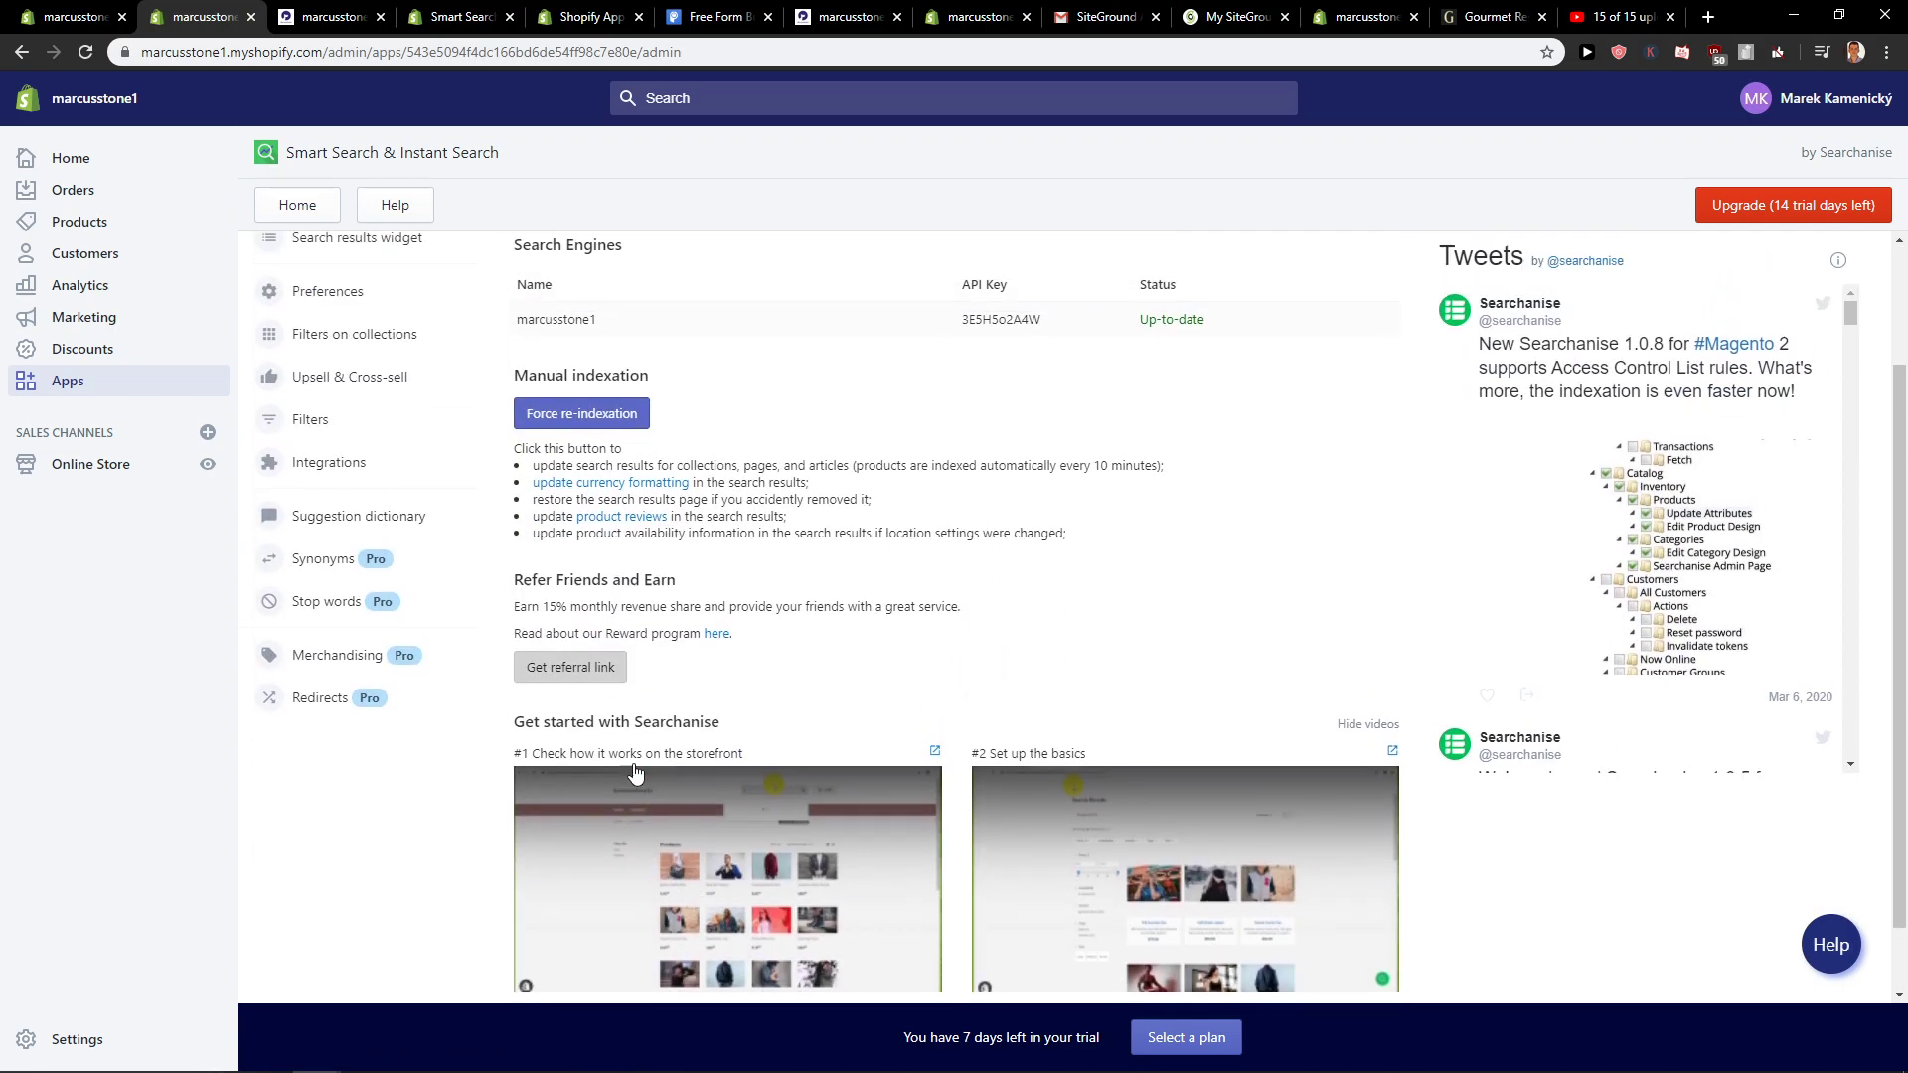
scroll(908, 779, down, 1)
click(1099, 784)
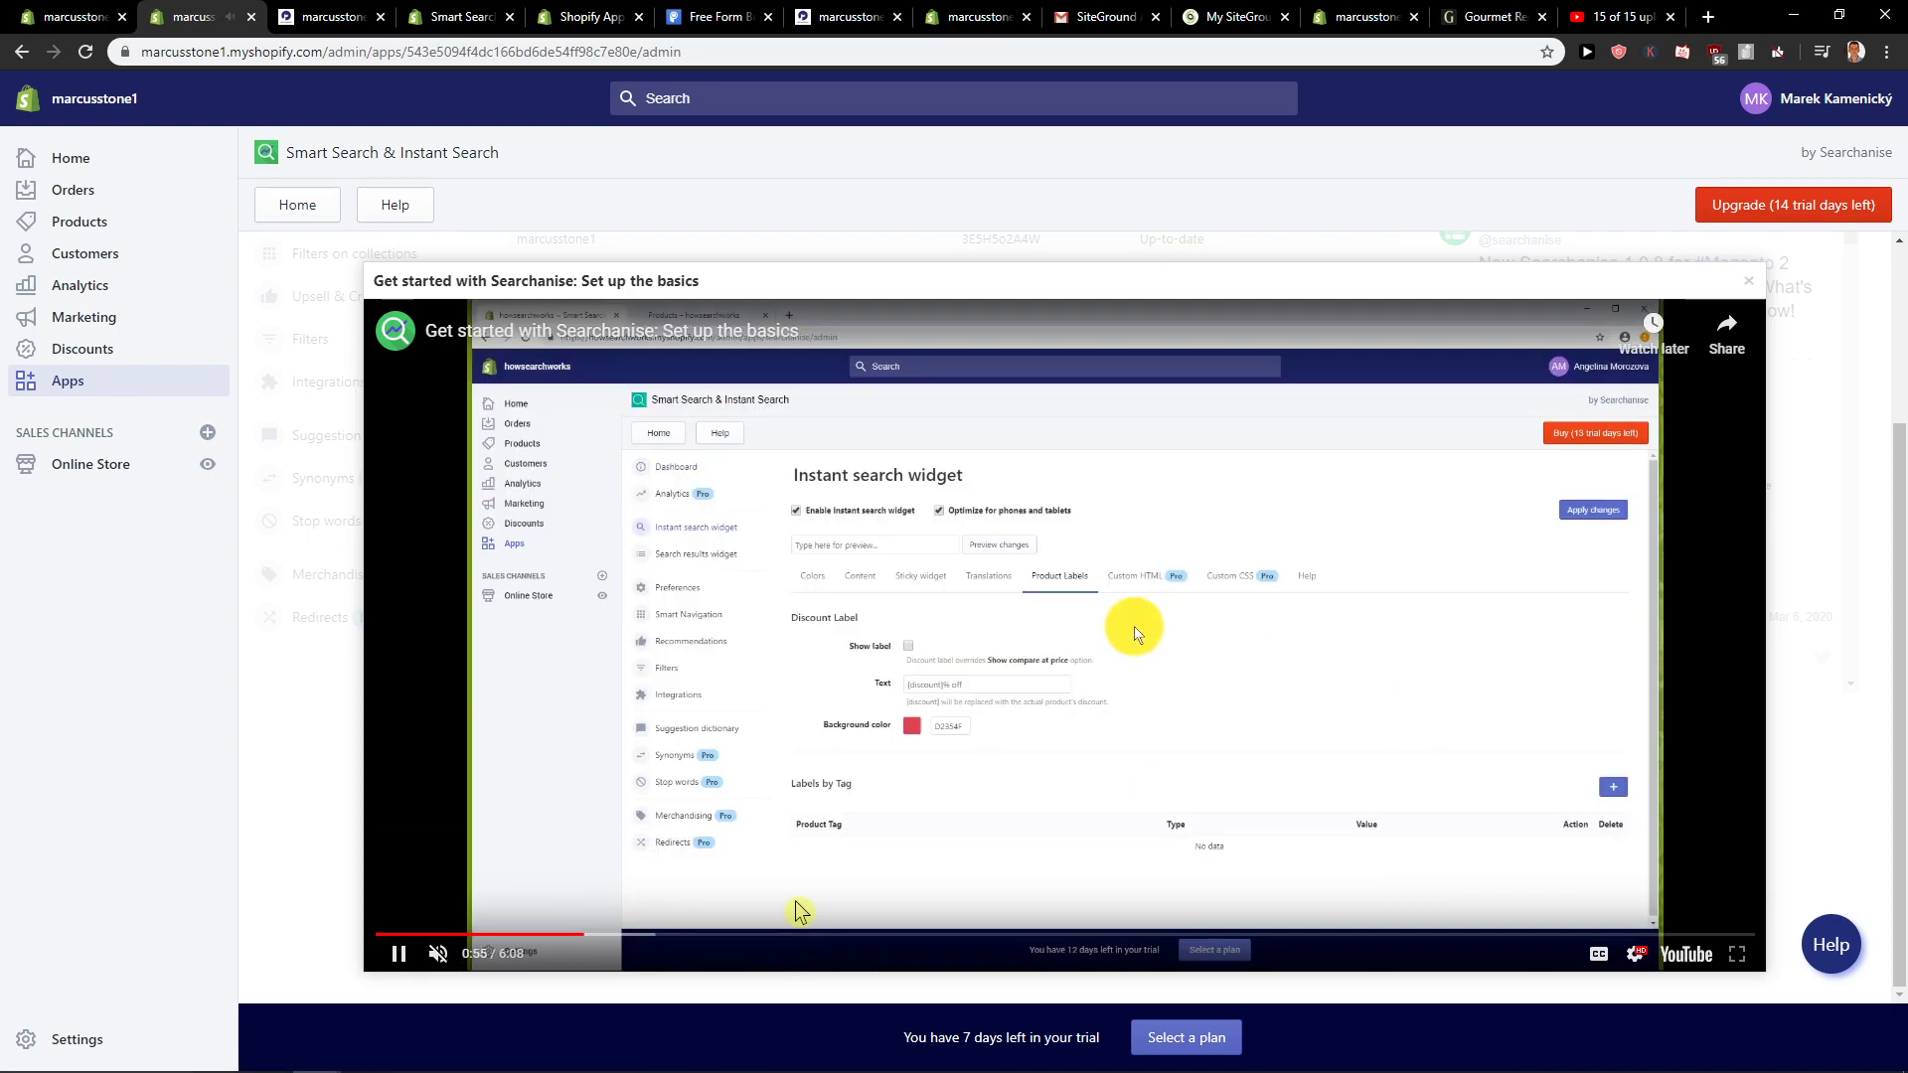
click(780, 934)
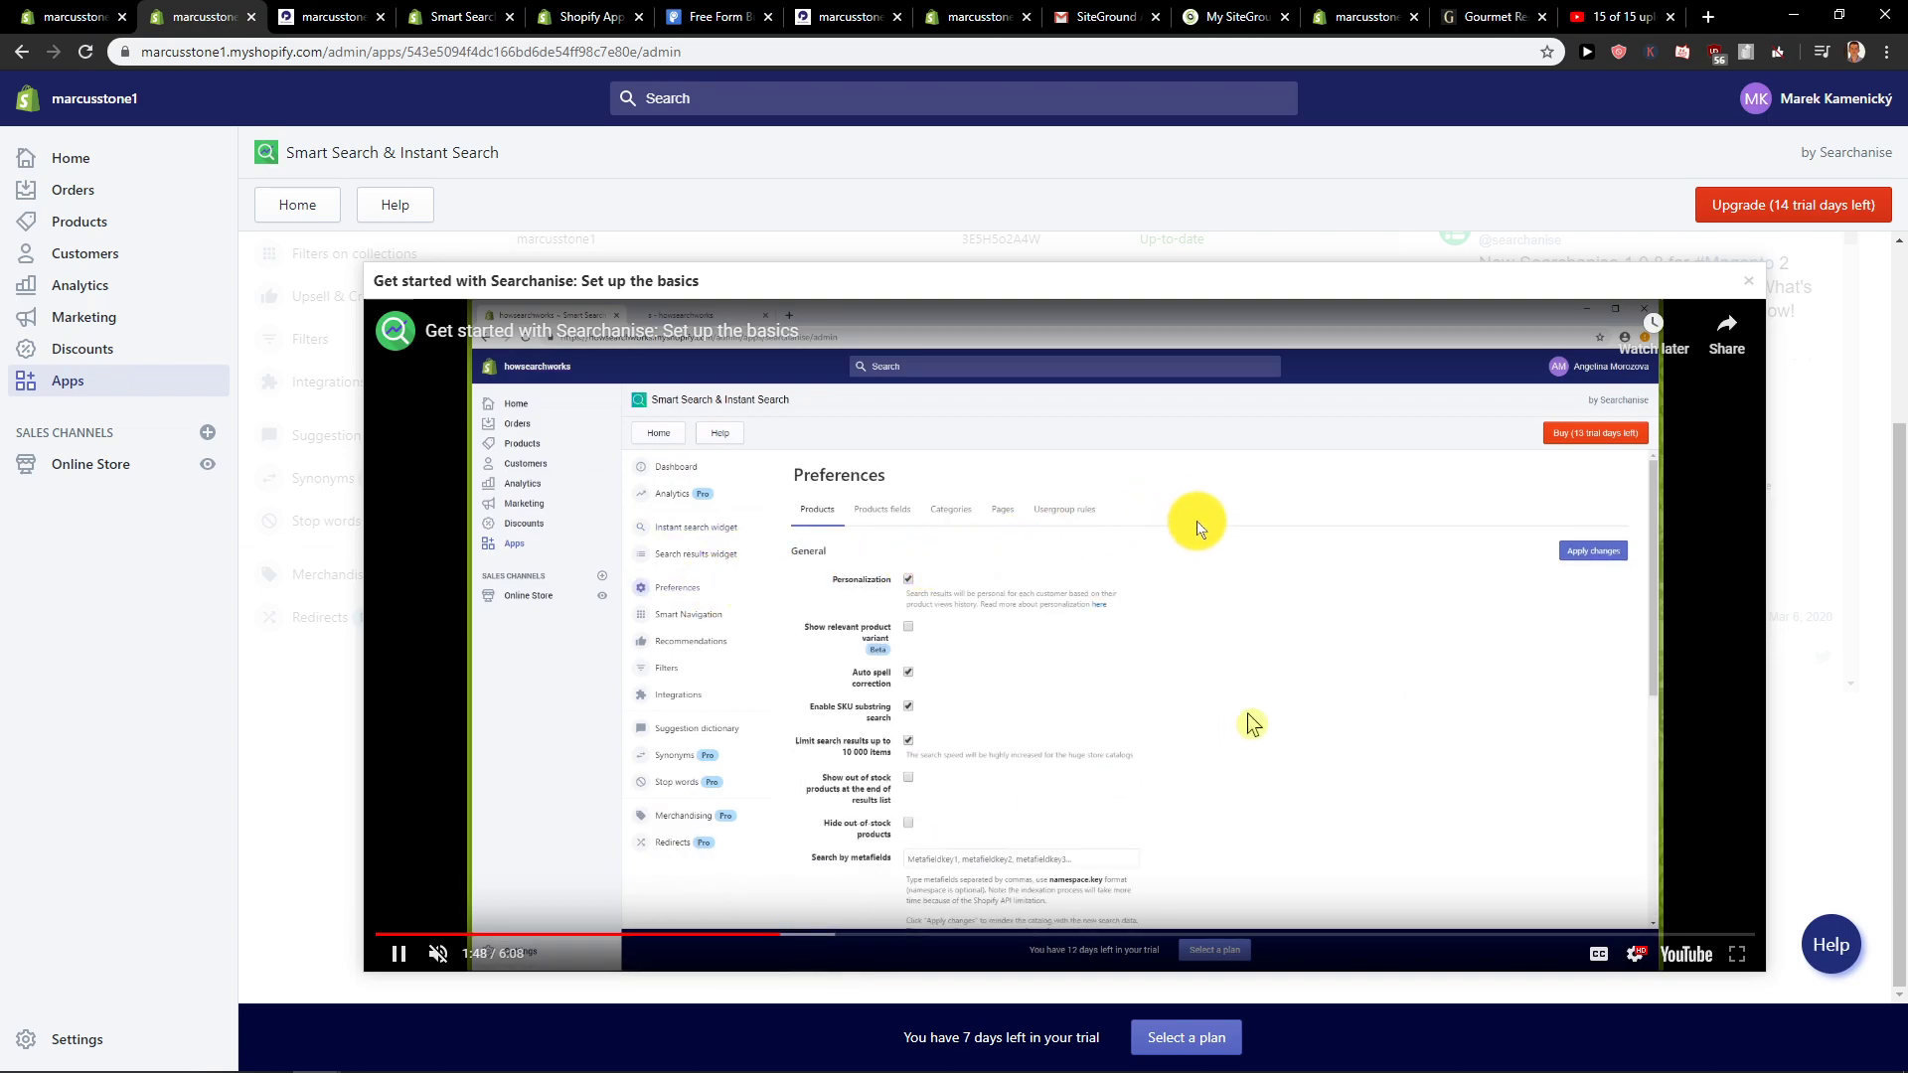
click(1250, 724)
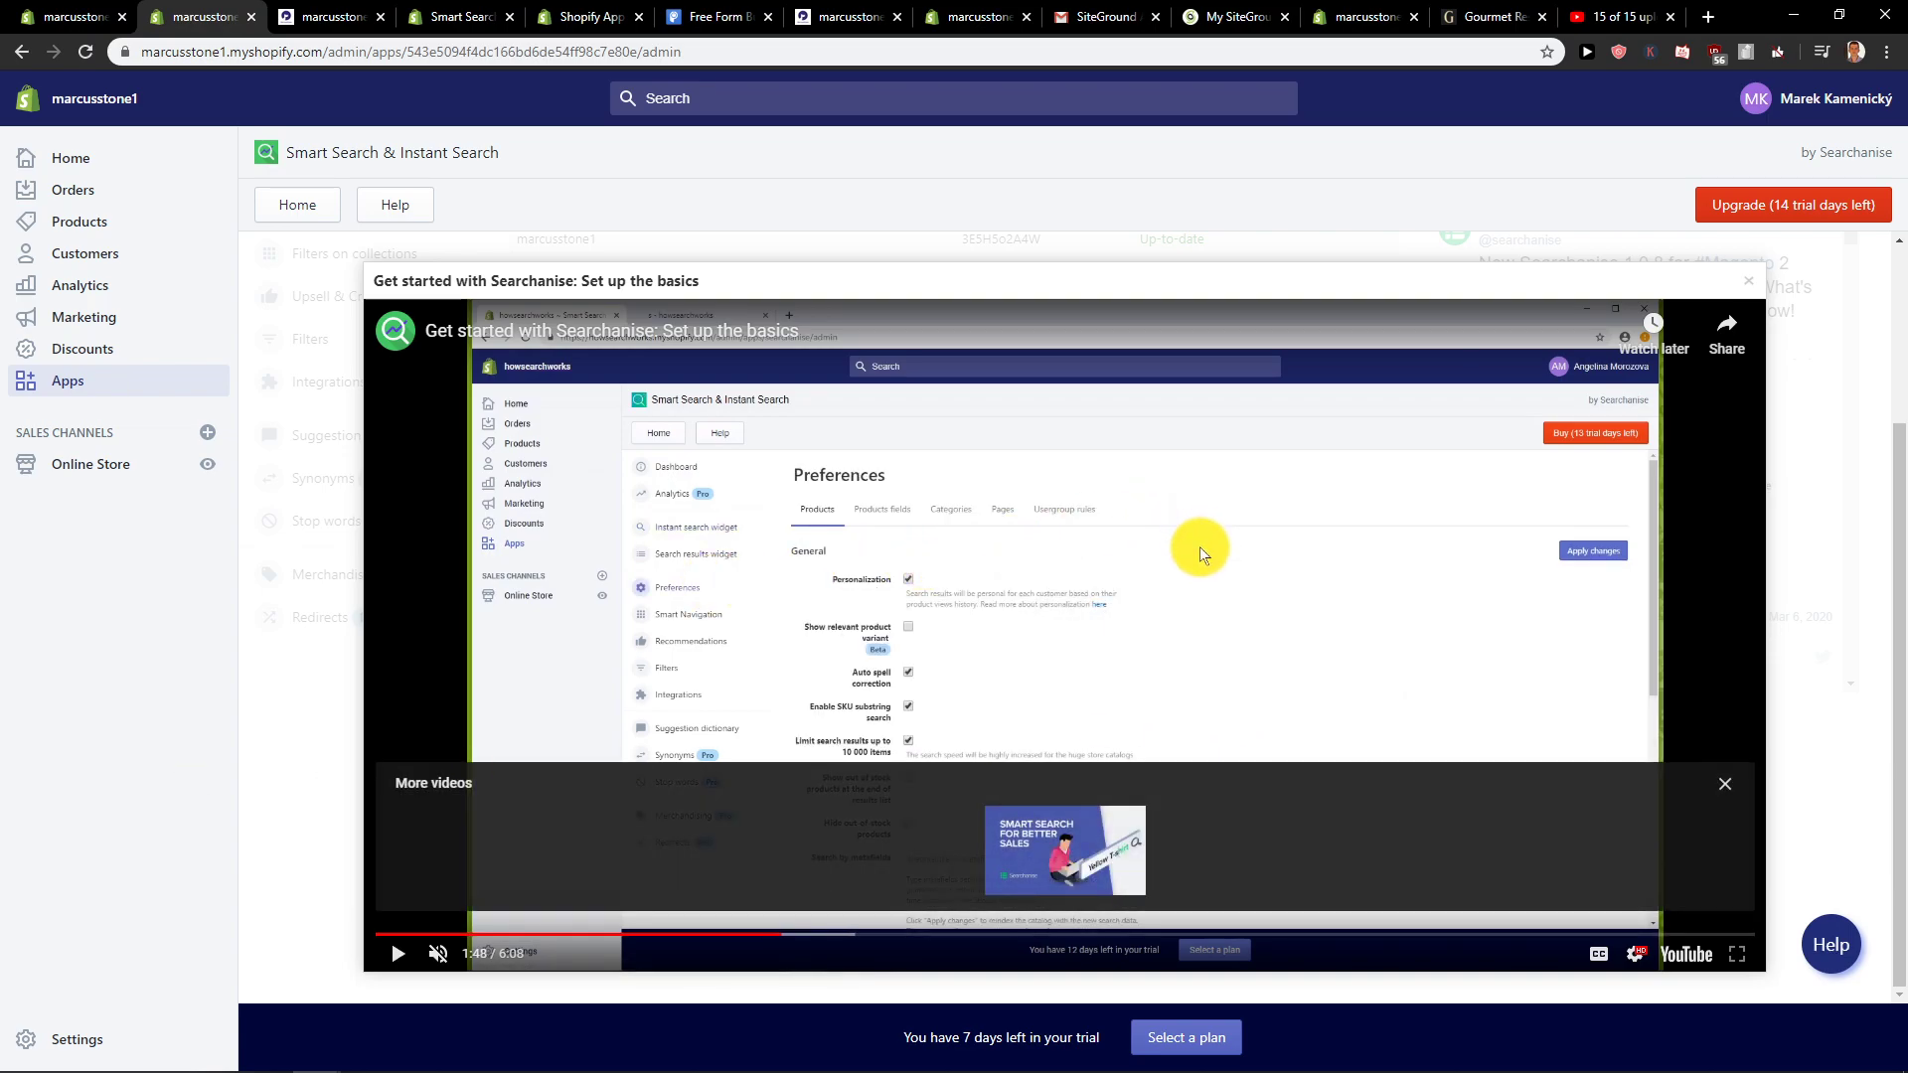